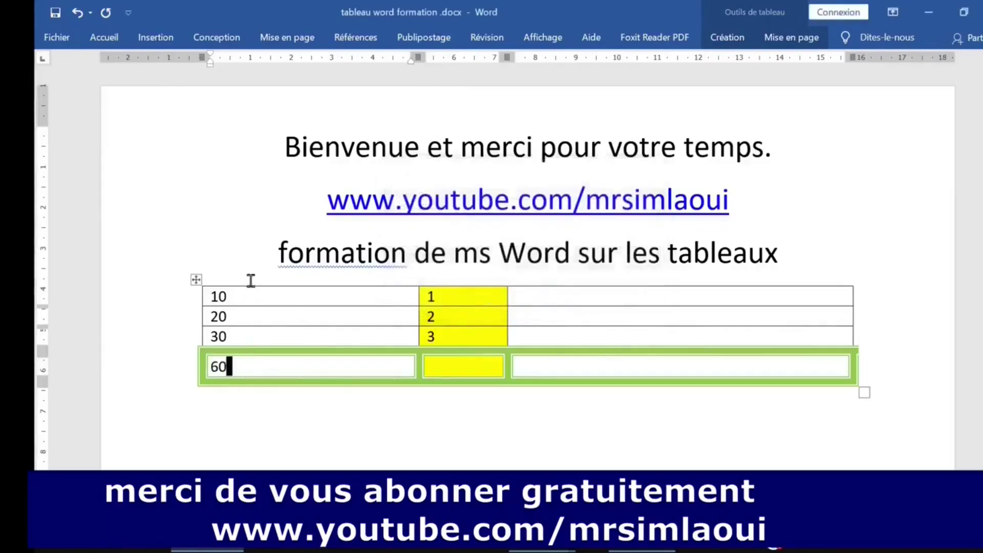
Insert the formula =SUM(ABOVE) in the bottom-row cell of the yellow column to total the values above
{"action": "left_click", "coordinate": [467, 365]}
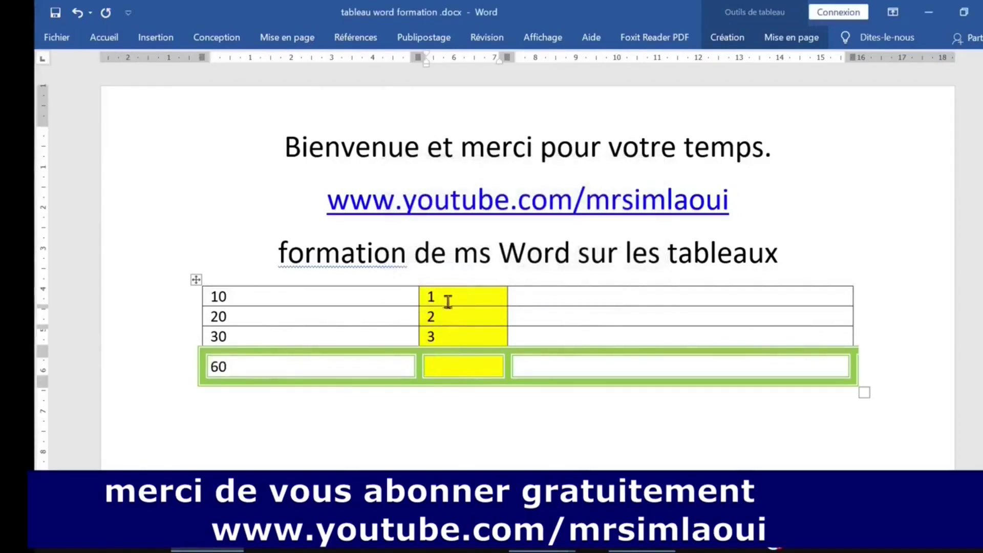
{"action": "left_click", "coordinate": [796, 37]}
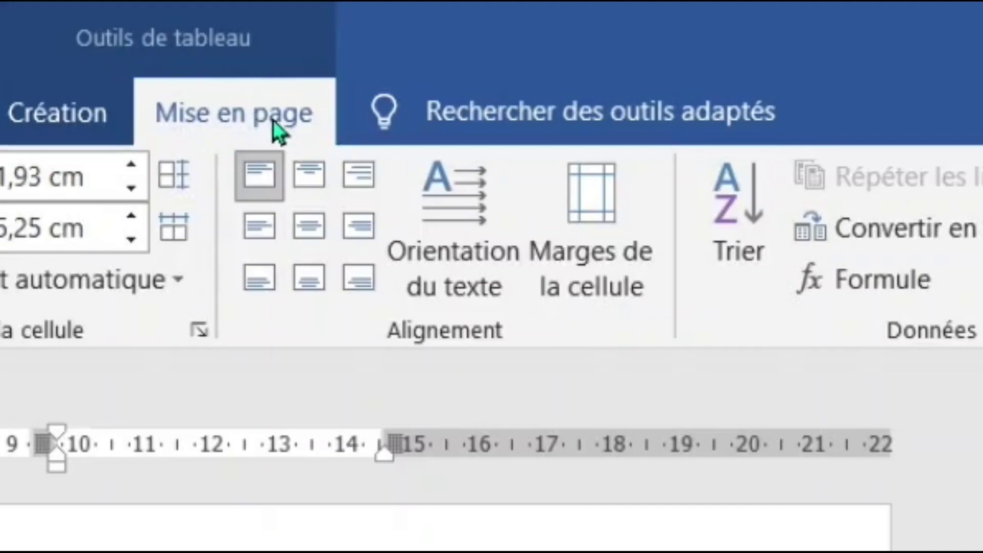
{"action": "left_click", "coordinate": [897, 302]}
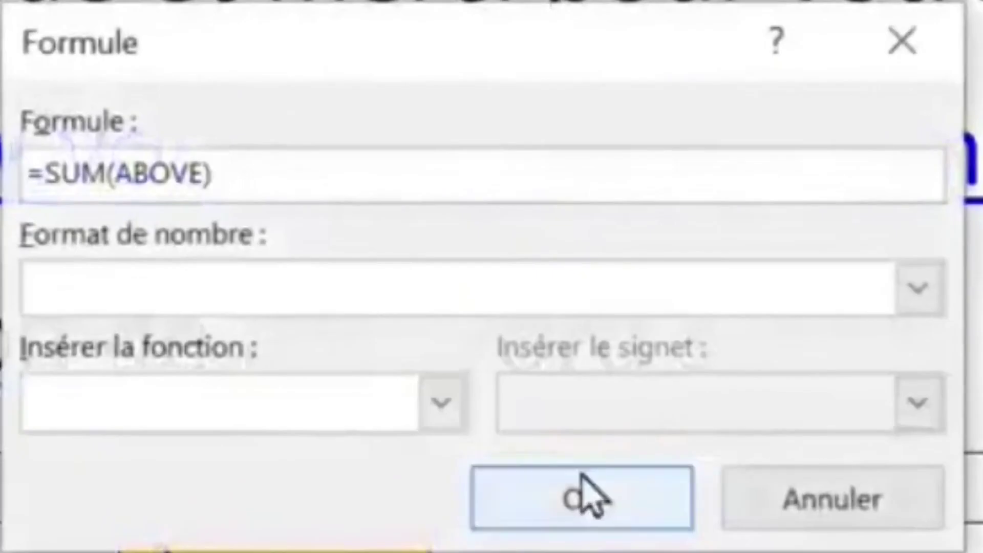
{"action": "left_click", "coordinate": [555, 336]}
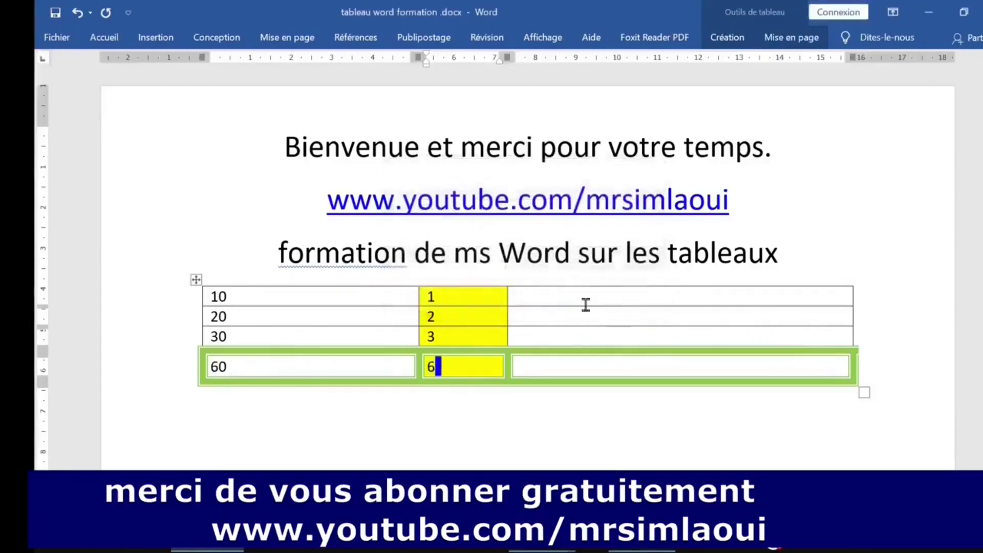
{"action": "left_click", "coordinate": [640, 303]}
{"action": "left_click", "coordinate": [263, 298]}
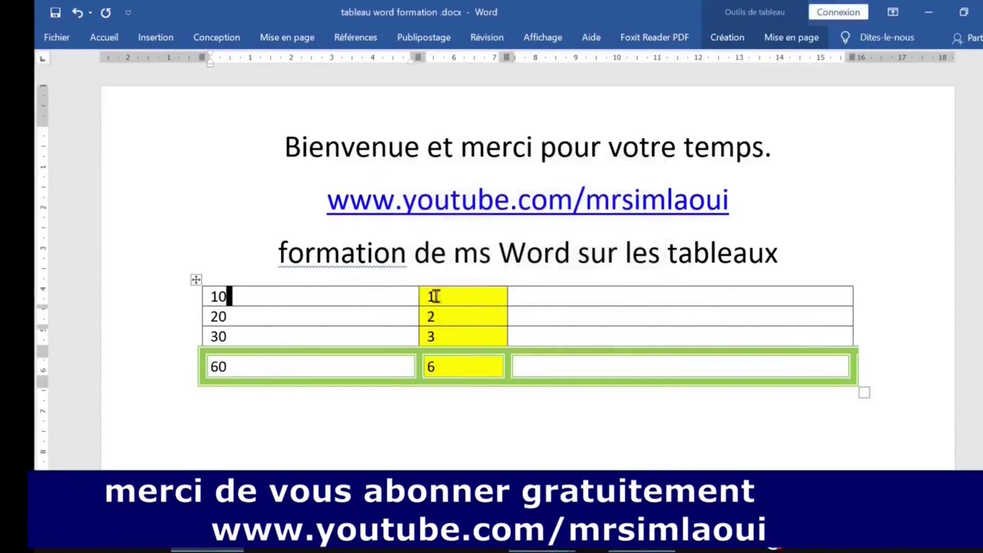
{"action": "left_click", "coordinate": [434, 296]}
{"action": "left_click", "coordinate": [254, 316]}
{"action": "left_click", "coordinate": [473, 316]}
{"action": "left_click", "coordinate": [328, 341]}
Insert the formula =PRODUCT(left) in the third column of the first table row to multiply its values
{"action": "left_click", "coordinate": [566, 296]}
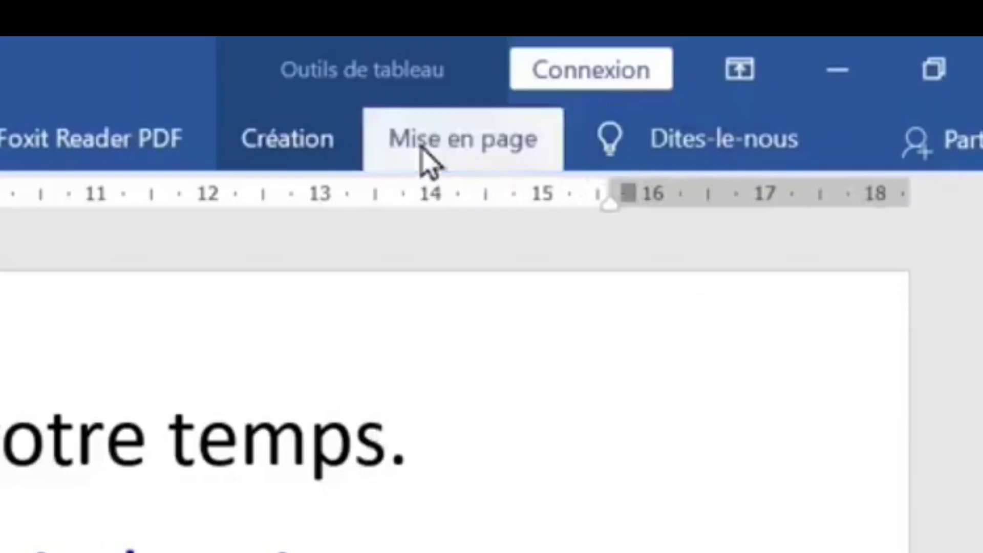
{"action": "left_click", "coordinate": [777, 40]}
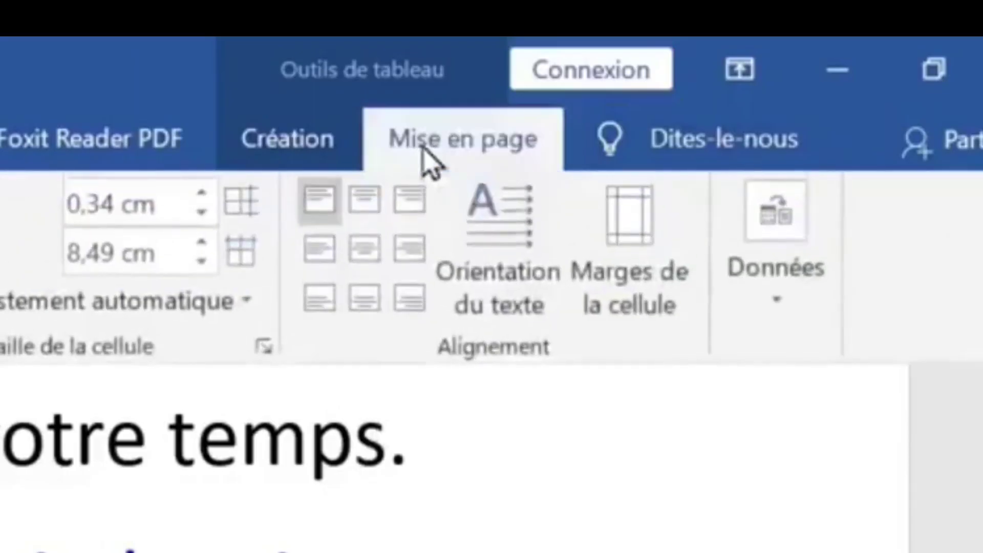
{"action": "left_click", "coordinate": [777, 302]}
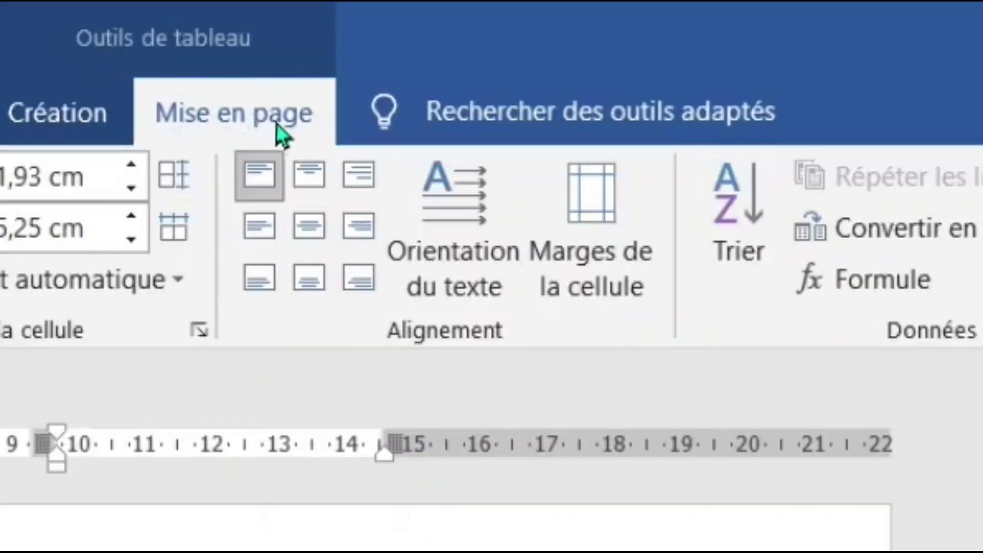
{"action": "left_click", "coordinate": [897, 303]}
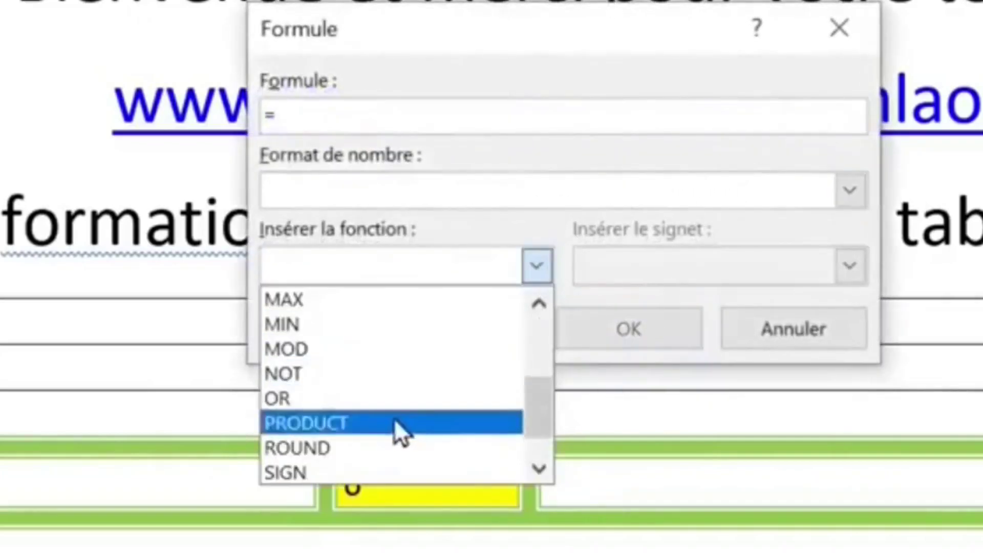
{"action": "left_click", "coordinate": [395, 421]}
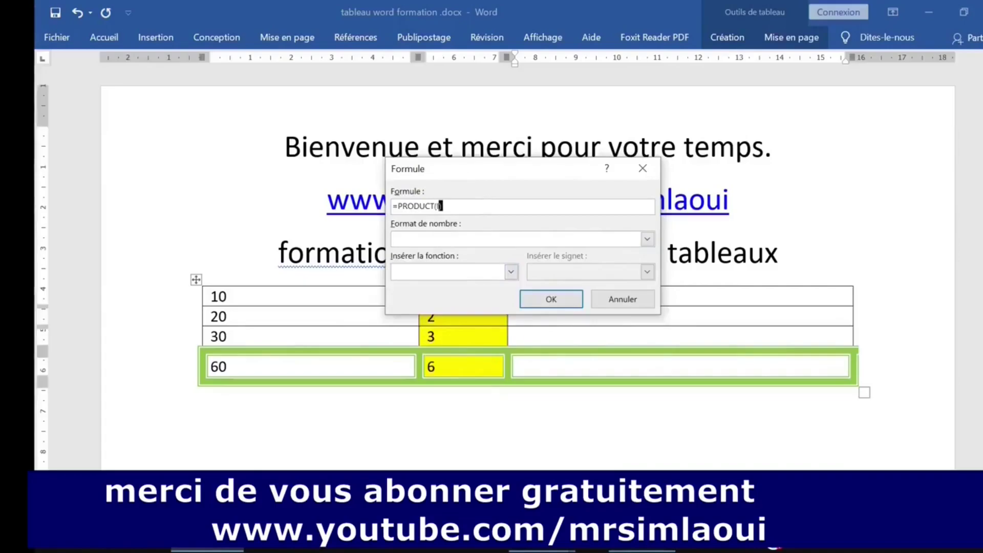
{"action": "type", "text": "left"}
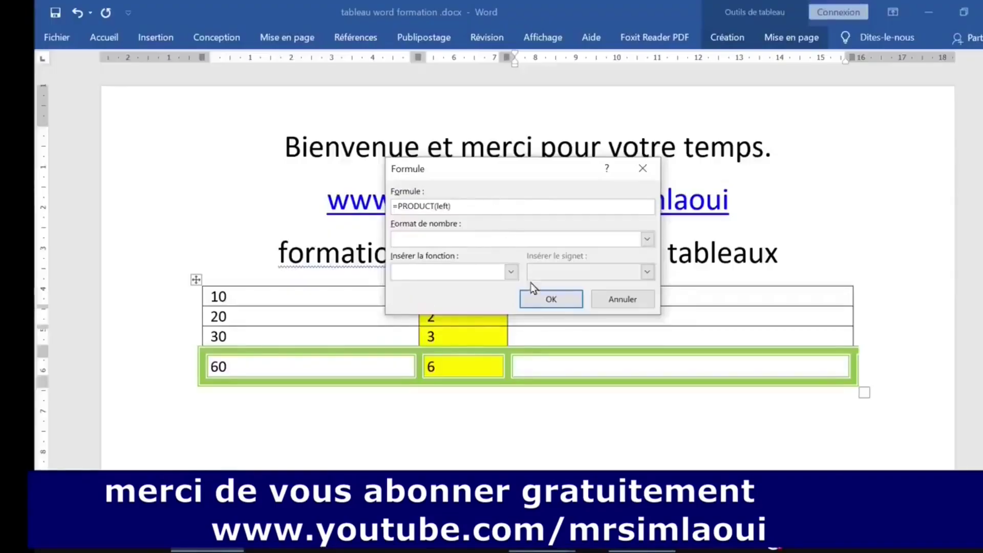
{"action": "left_click", "coordinate": [532, 296]}
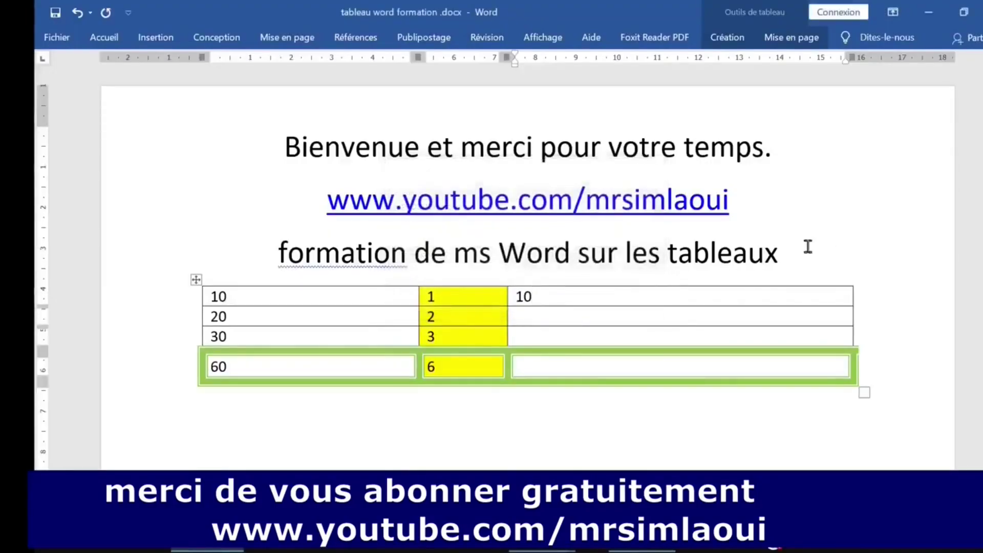
Insert the formula =PRODUCT(left) in the third column of the second table row
{"action": "left_click", "coordinate": [546, 310]}
{"action": "left_click", "coordinate": [787, 41]}
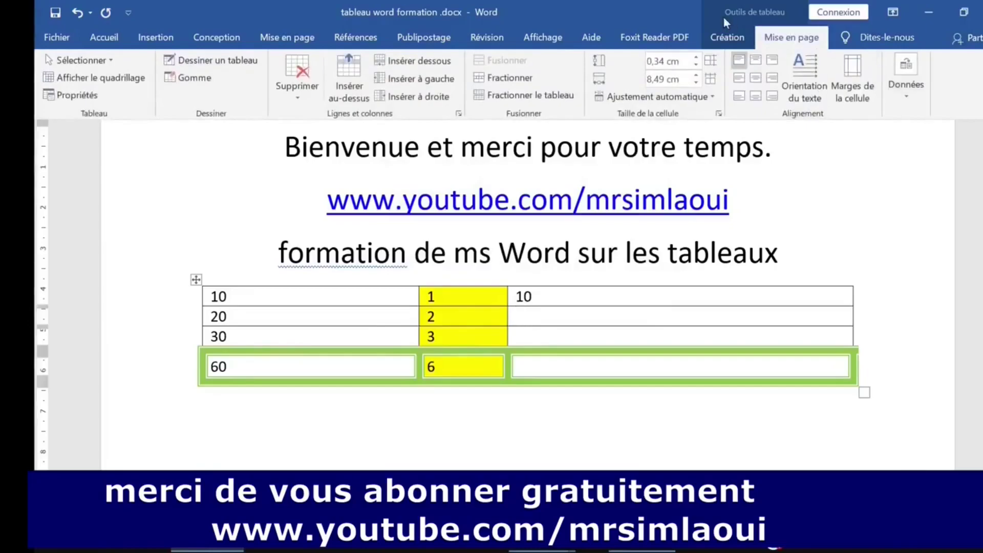
{"action": "left_click", "coordinate": [789, 39]}
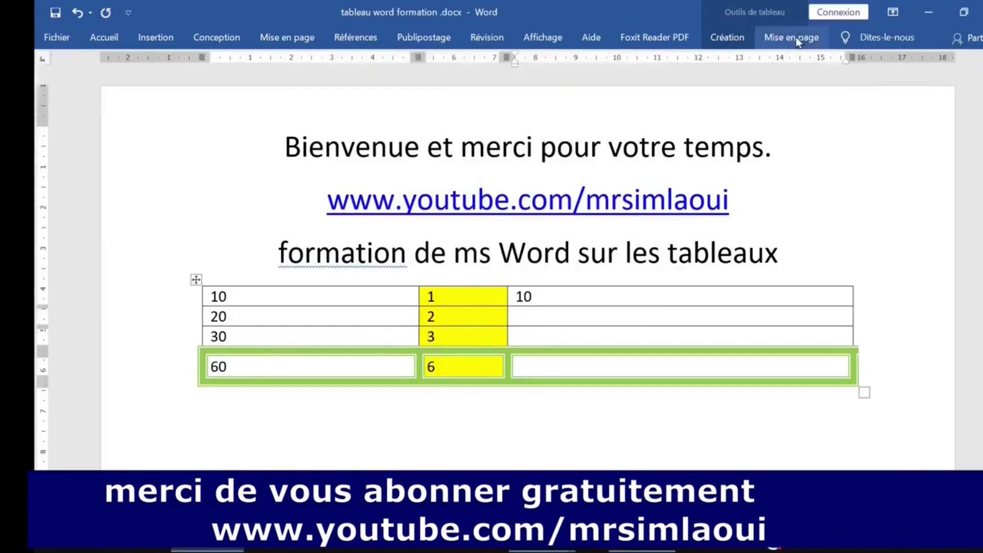
{"action": "left_click", "coordinate": [794, 36]}
{"action": "left_click", "coordinate": [906, 87]}
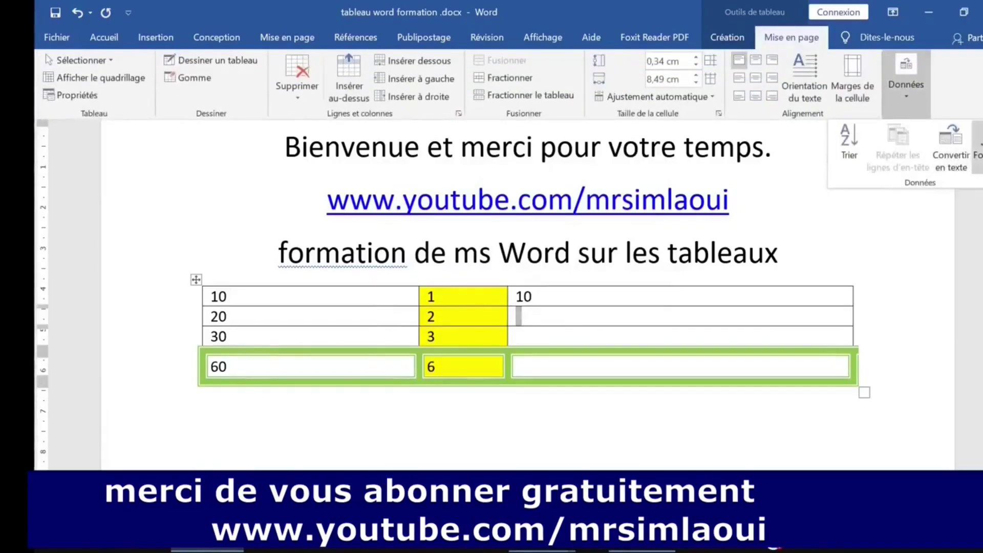
{"action": "left_click", "coordinate": [975, 146]}
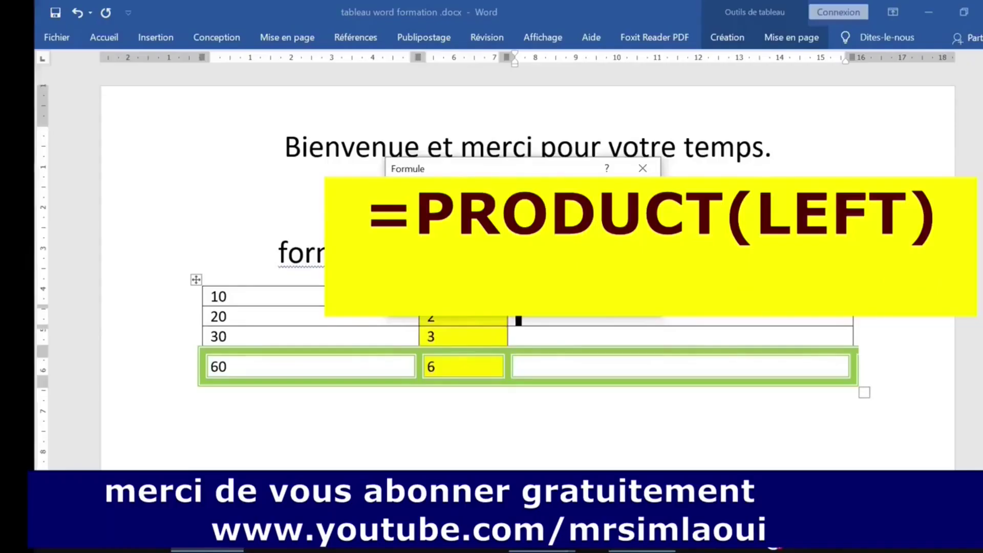
{"action": "left_click_drag", "start_coordinate": [487, 209], "coordinate": [348, 205]}
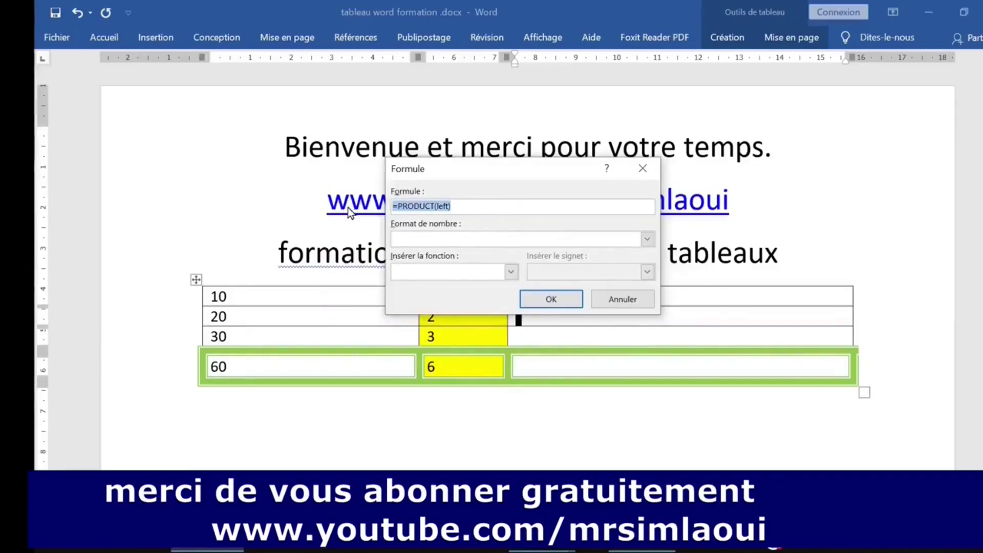
{"action": "left_click", "coordinate": [551, 300]}
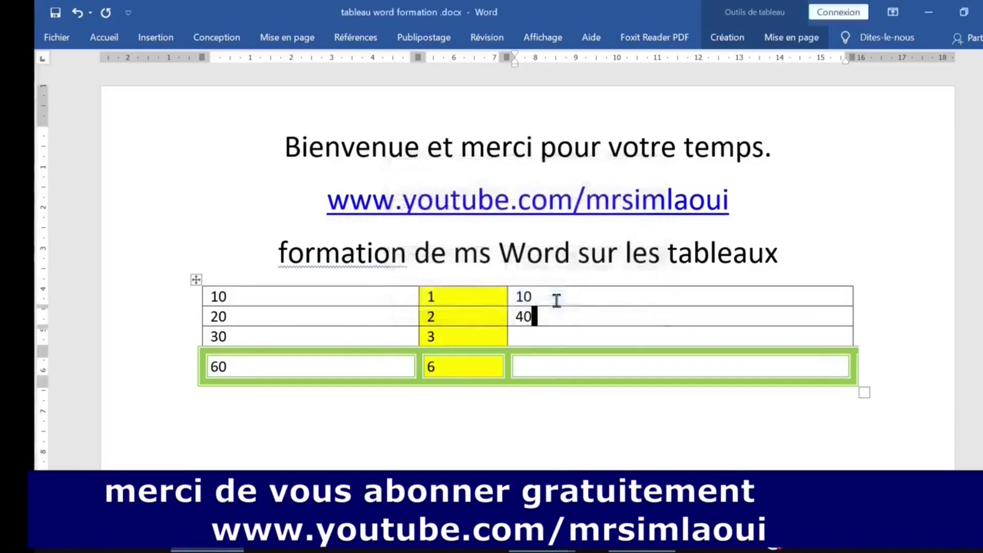
Insert the formula =PRODUCT(LEFT) in the third column of the third table row, replacing the suggested sum
{"action": "left_click", "coordinate": [792, 40]}
{"action": "left_click", "coordinate": [907, 94]}
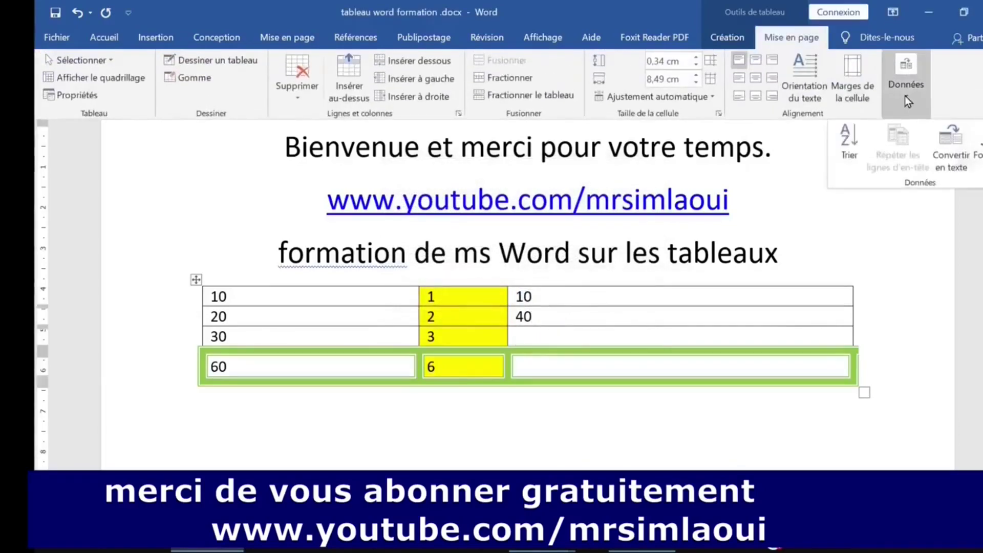
{"action": "left_click", "coordinate": [979, 147]}
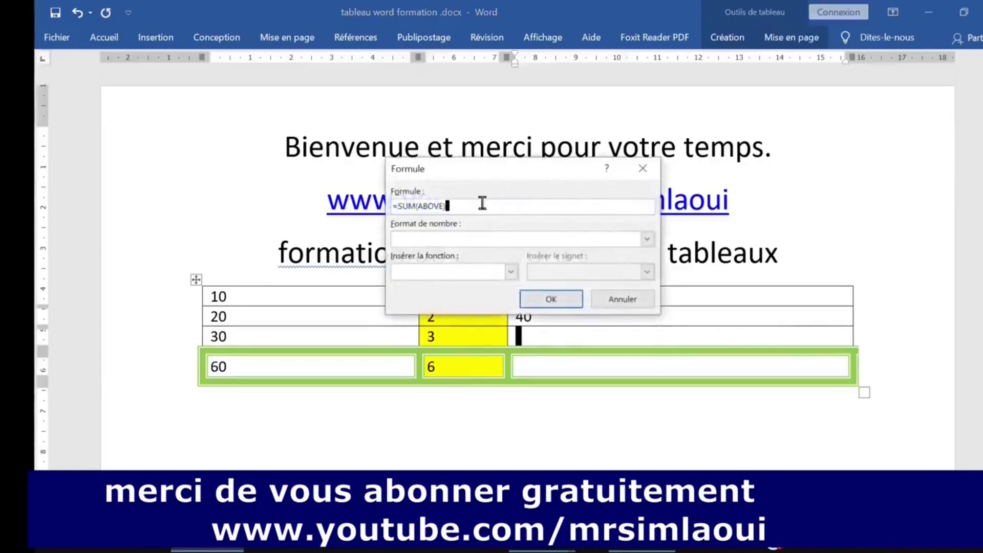
{"action": "left_click_drag", "start_coordinate": [496, 205], "coordinate": [380, 193]}
{"action": "type", "text": "=PRODUCT(LEFT)"}
{"action": "left_click", "coordinate": [564, 300]}
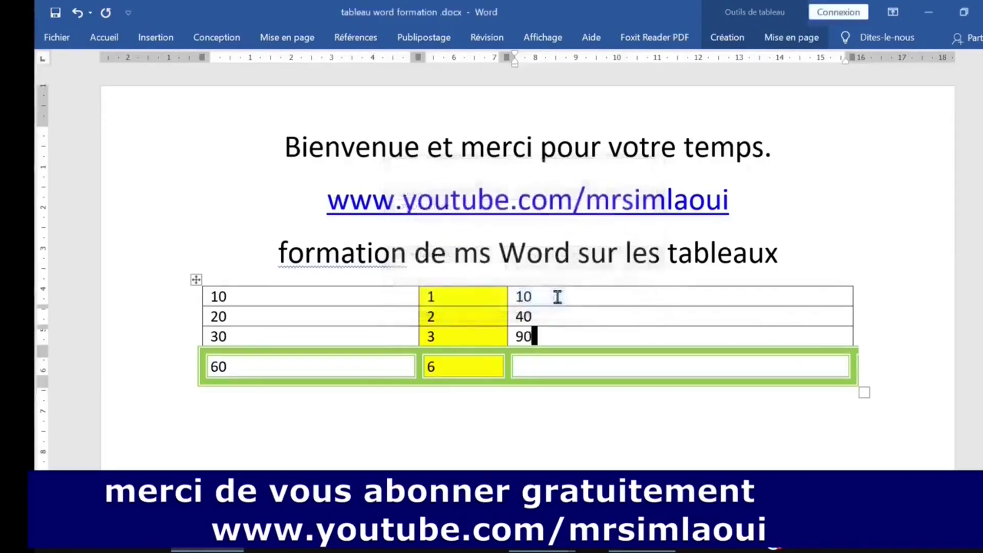
Total the third column with the formula =SUM(ABOVE) in its green-bordered bottom cell
{"action": "left_click", "coordinate": [563, 370]}
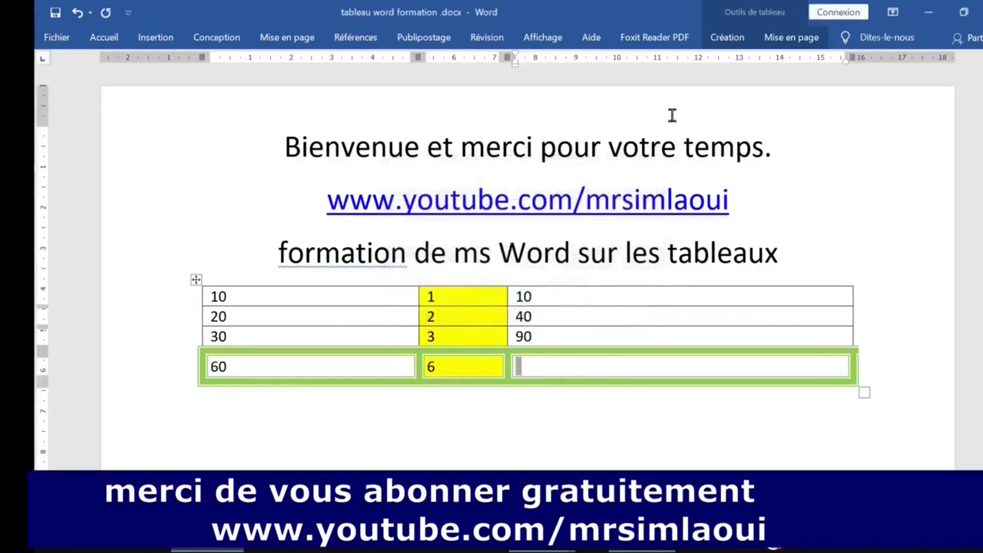
{"action": "left_click", "coordinate": [793, 37]}
{"action": "left_click", "coordinate": [905, 115]}
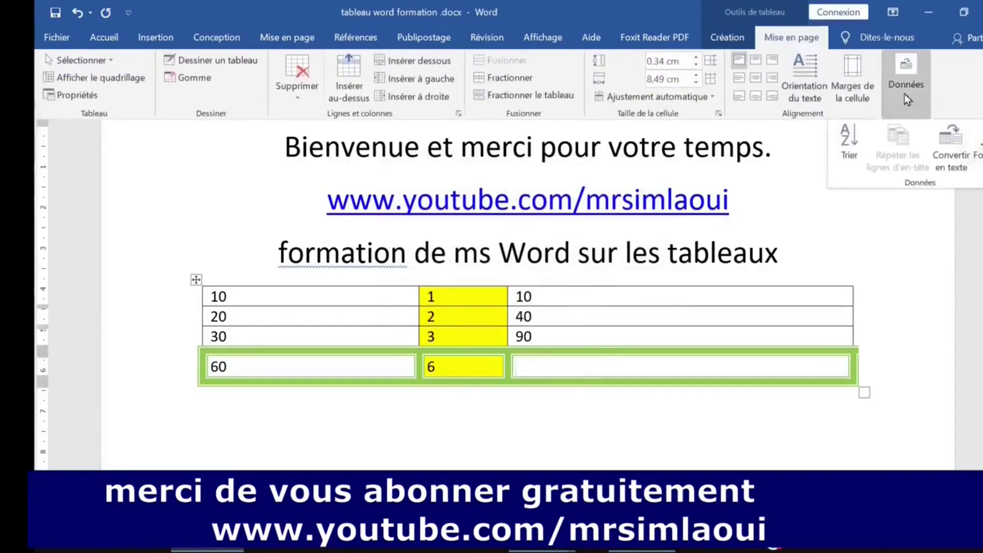
{"action": "left_click", "coordinate": [973, 151]}
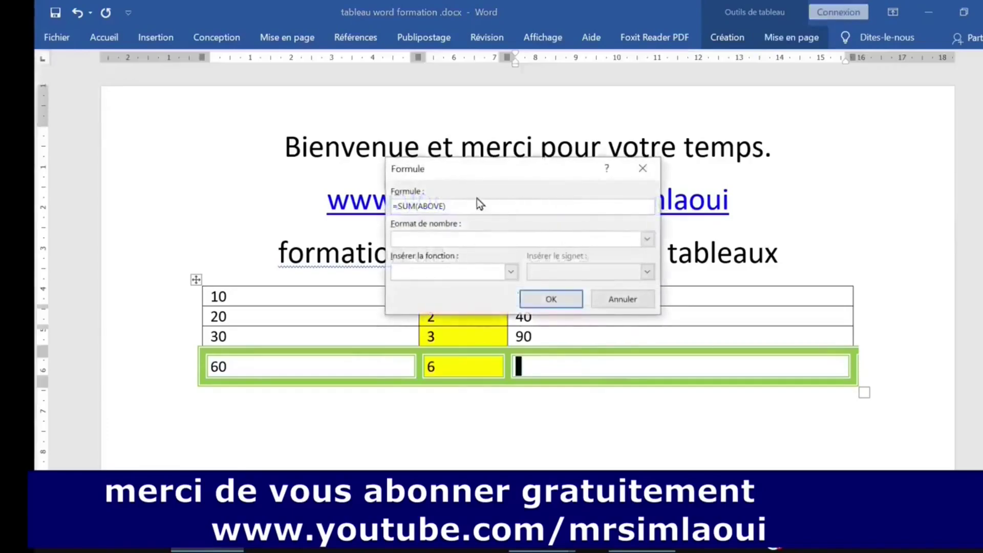
{"action": "left_click_drag", "start_coordinate": [502, 177], "coordinate": [561, 138]}
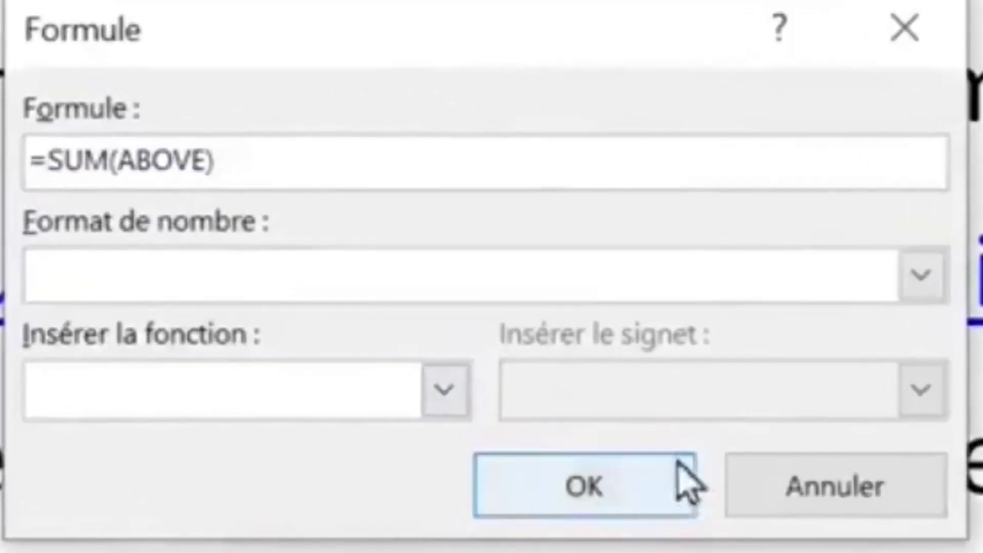
{"action": "left_click", "coordinate": [660, 391]}
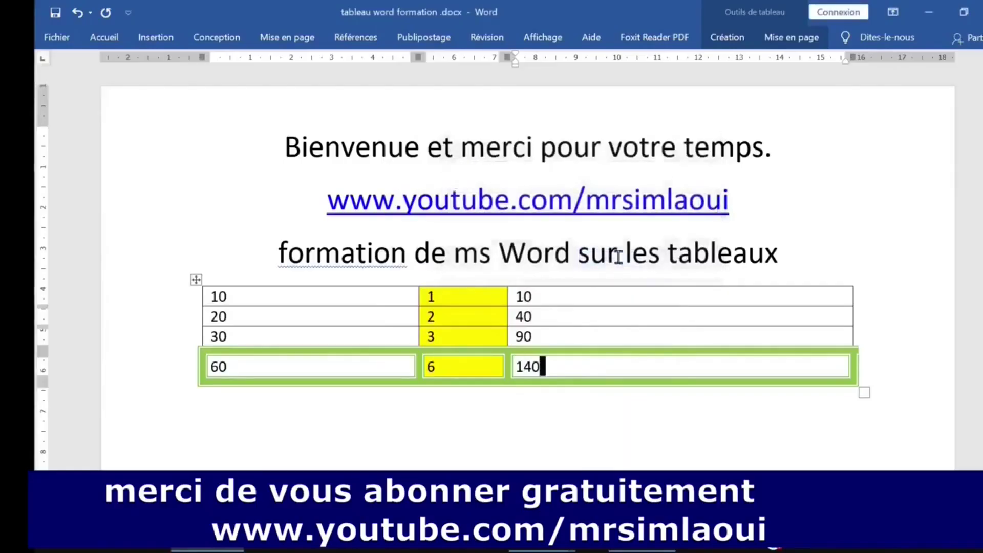
Insert a blank row above the first row of the table
{"action": "left_click", "coordinate": [215, 293]}
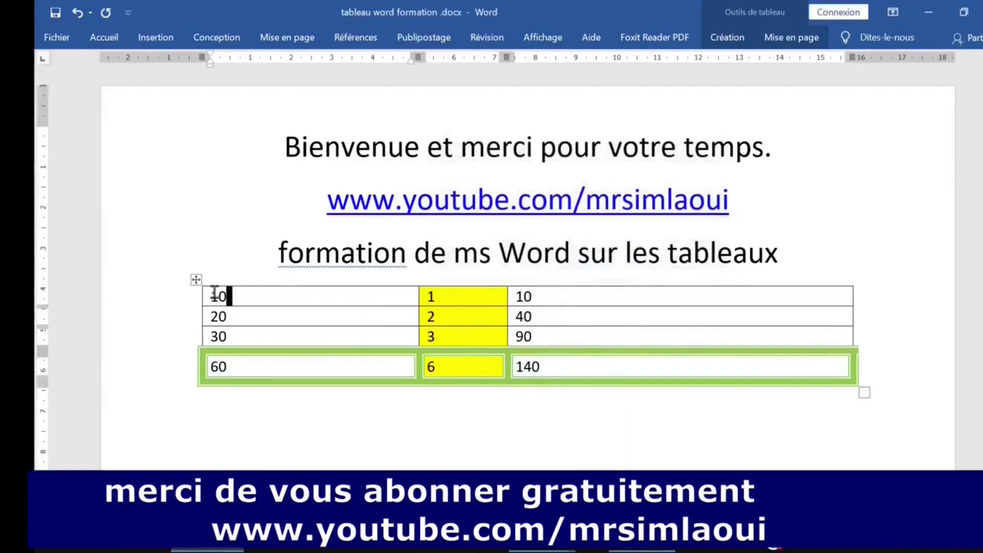
{"action": "left_click_drag", "start_coordinate": [214, 293], "coordinate": [605, 300]}
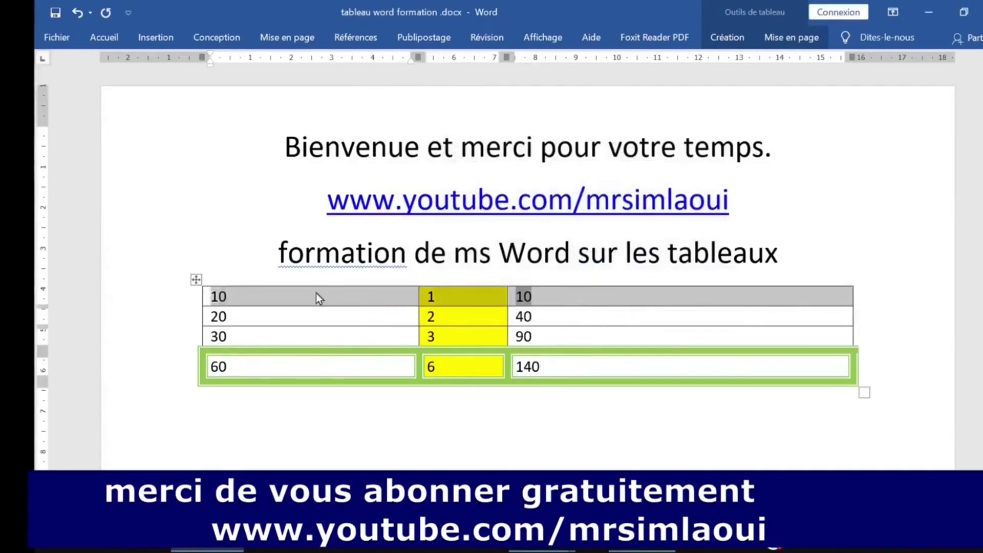
{"action": "right_click", "coordinate": [244, 295]}
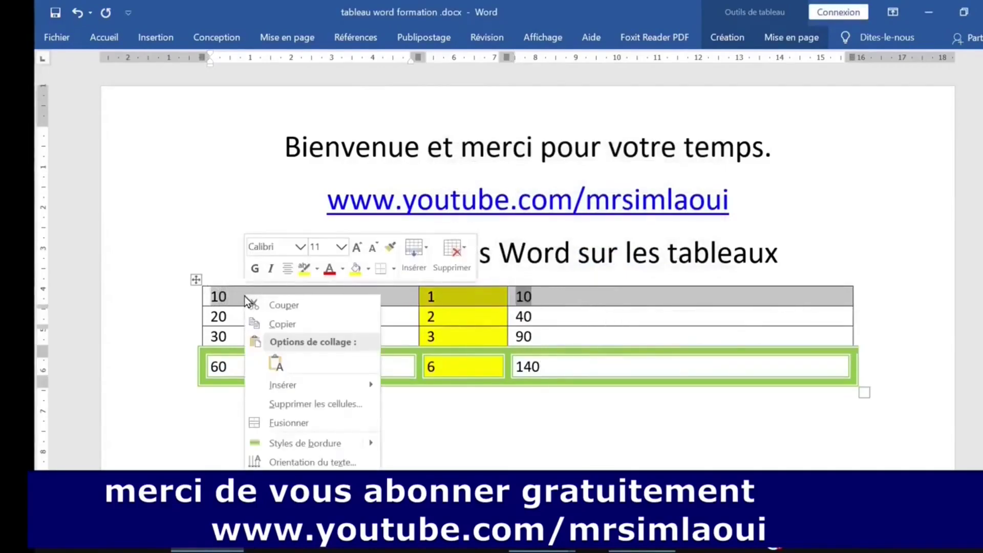
{"action": "mouse_move", "coordinate": [312, 385]}
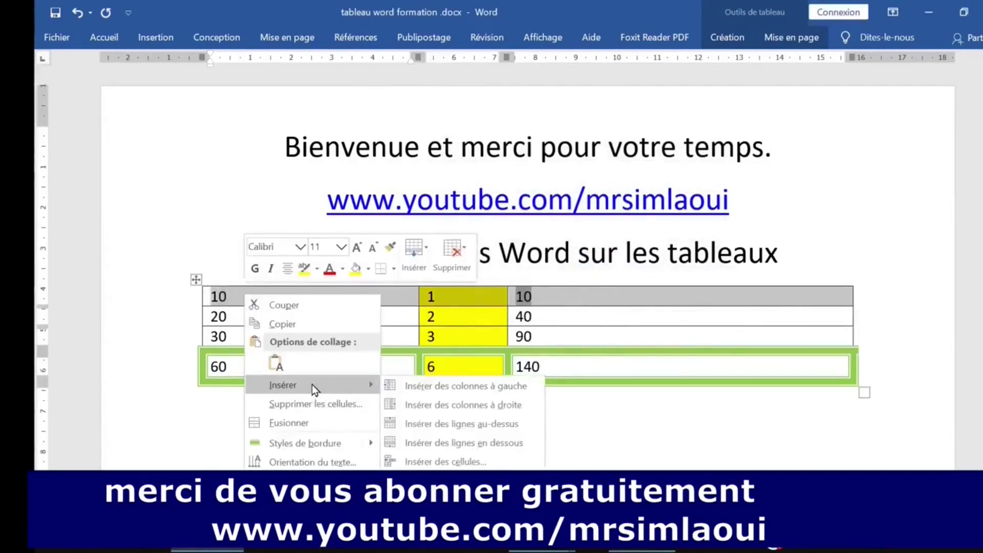
{"action": "left_click", "coordinate": [446, 423]}
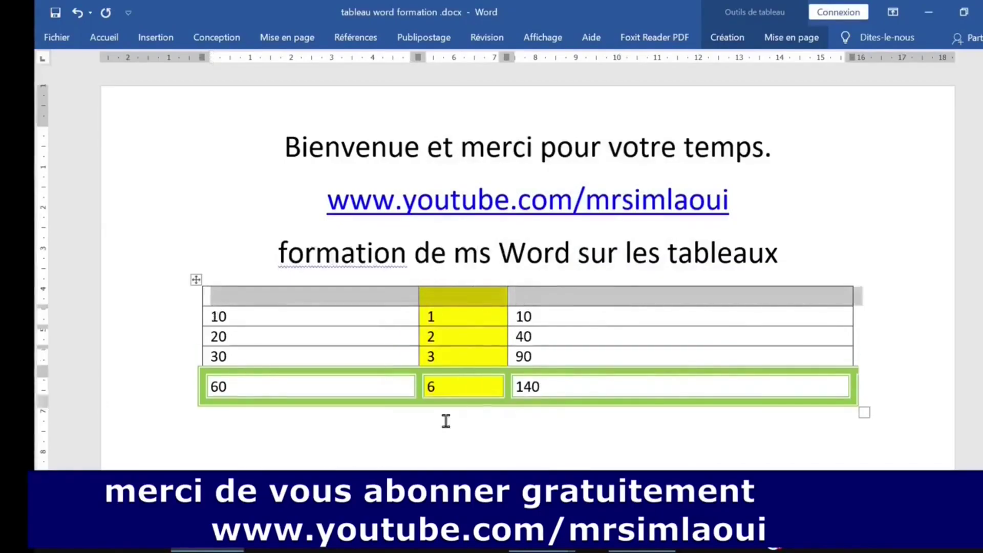
Fill the empty top row with the headers quantité, Prix unitaire and Prix, and narrow the first column so Prix unitaire fits on one line
{"action": "left_click", "coordinate": [313, 297]}
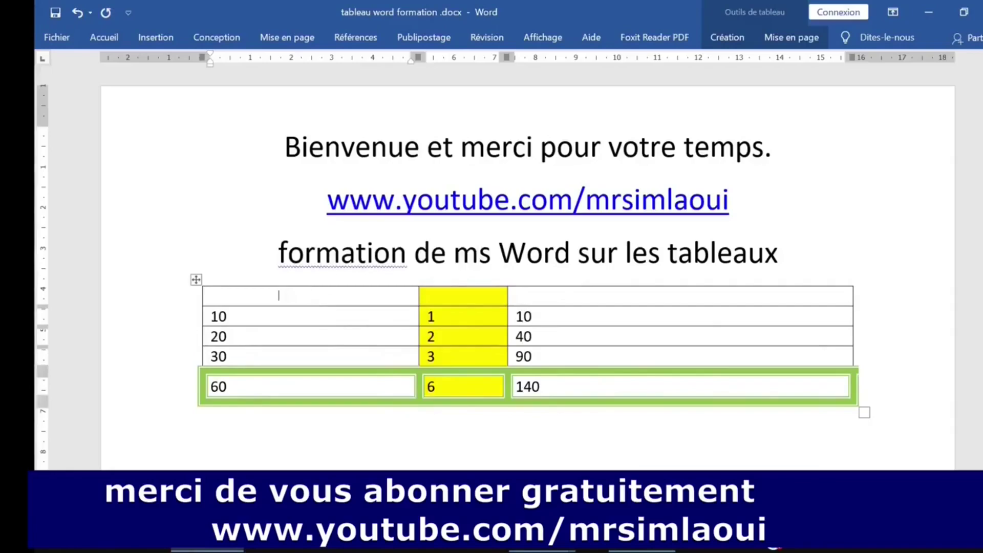
{"action": "type", "text": "n"}
{"action": "key", "text": "BackSpace"}
{"action": "type", "text": "quantité"}
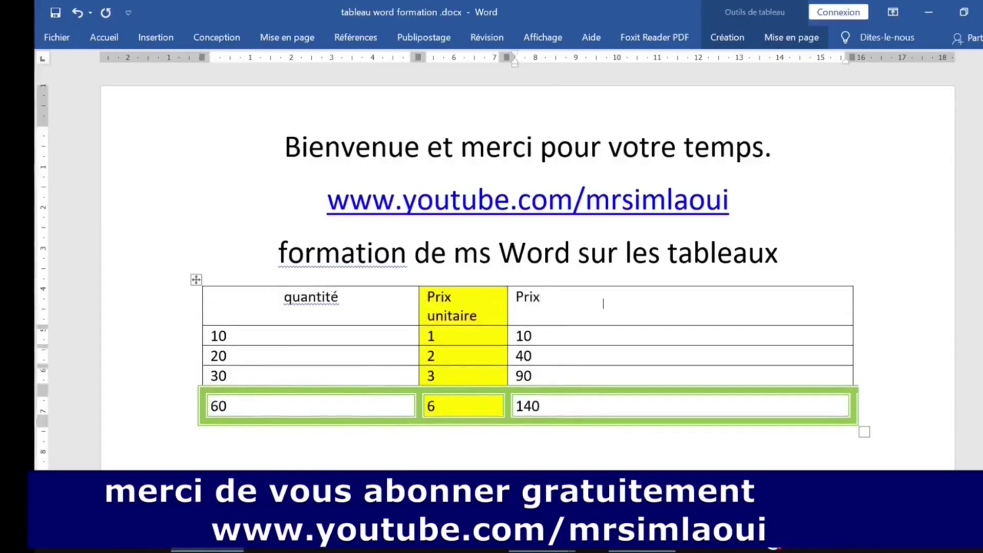
{"action": "left_click_drag", "start_coordinate": [418, 304], "coordinate": [364, 305]}
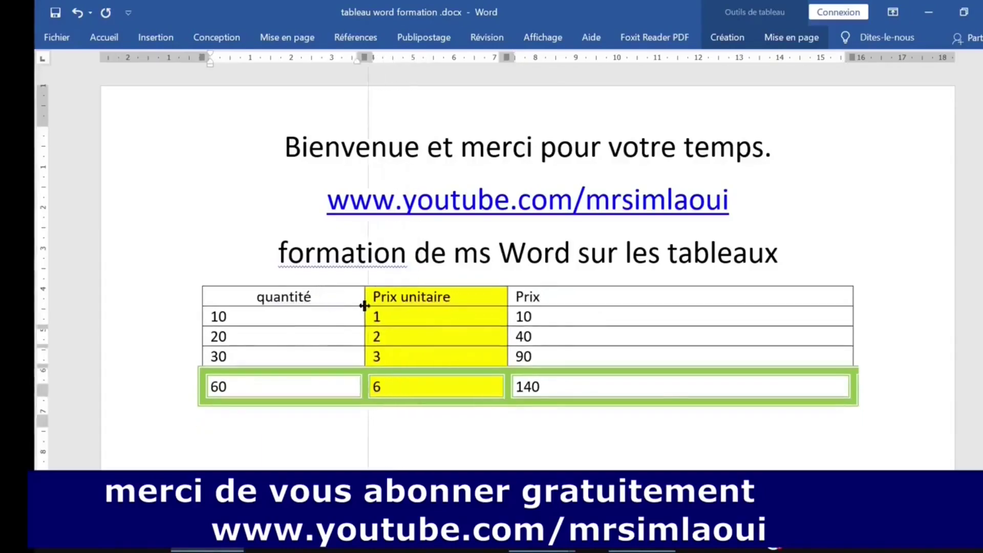
{"action": "left_click", "coordinate": [433, 339]}
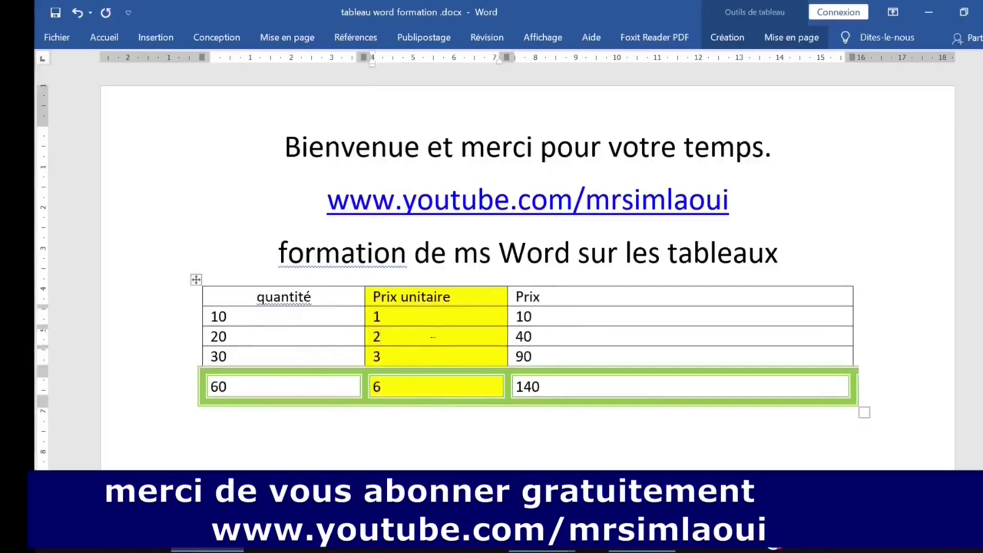
{"action": "left_click_drag", "start_coordinate": [251, 295], "coordinate": [562, 385]}
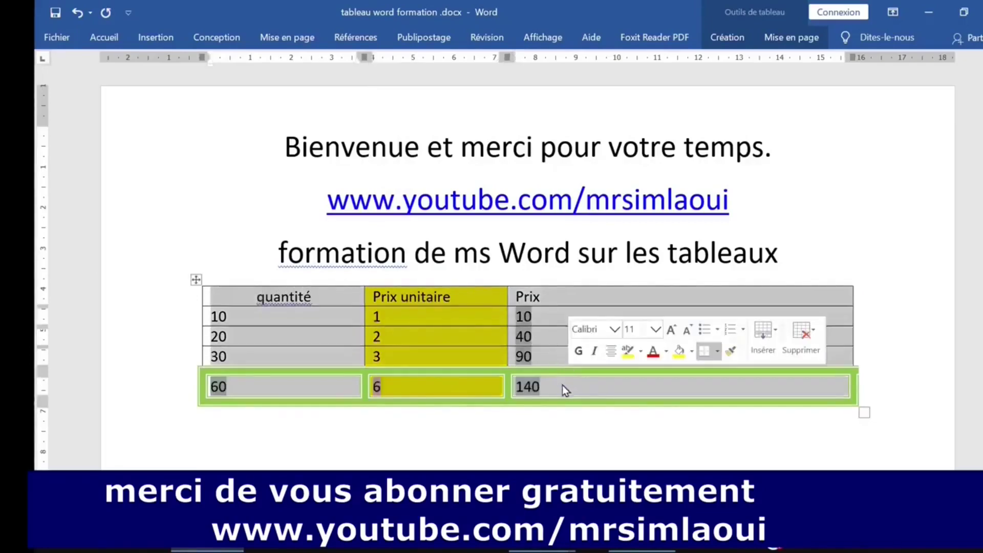
{"action": "left_click", "coordinate": [553, 385]}
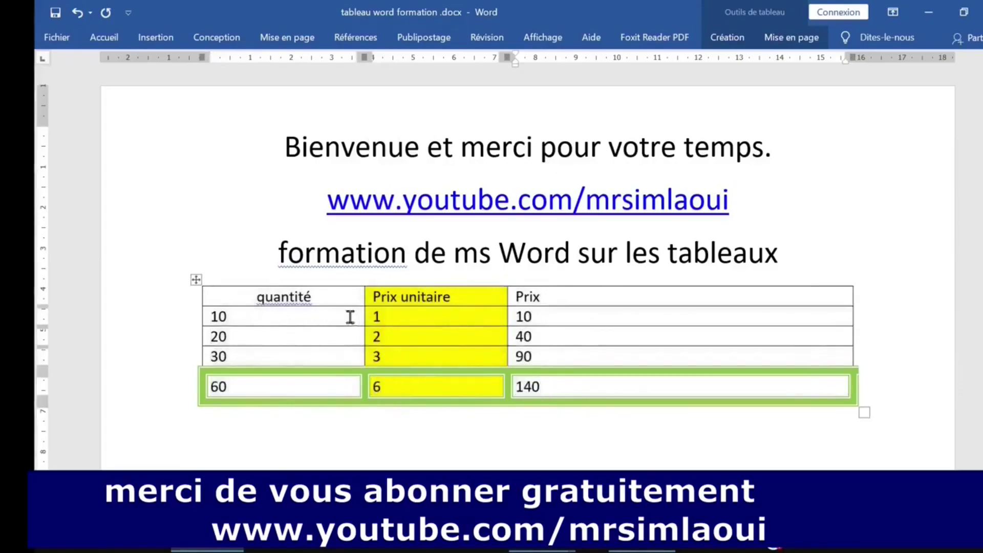
{"action": "left_click", "coordinate": [242, 312]}
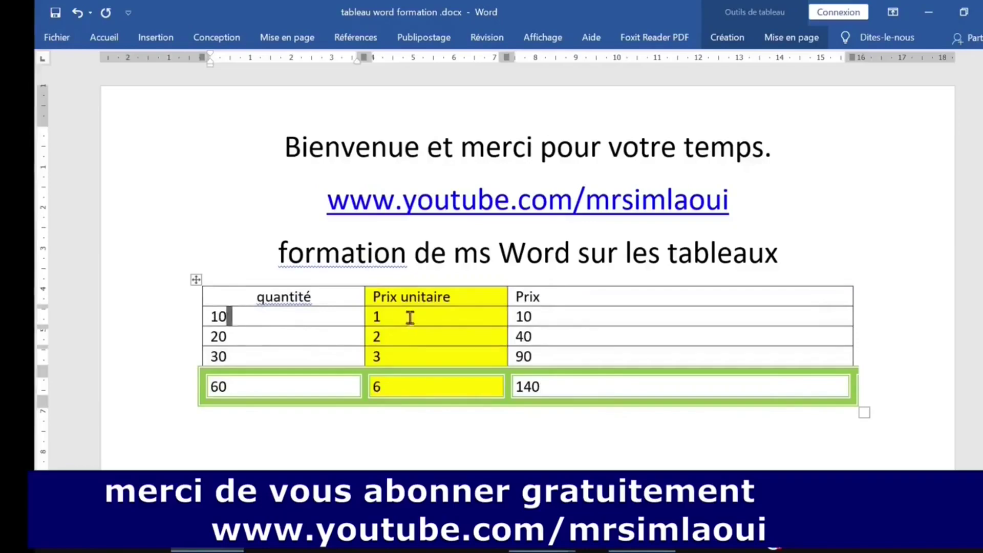
Set the unit price in the first row below the headers to 100 and update the Prix field in that row
{"action": "left_click", "coordinate": [388, 316]}
{"action": "left_click_drag", "start_coordinate": [388, 315], "coordinate": [362, 309]}
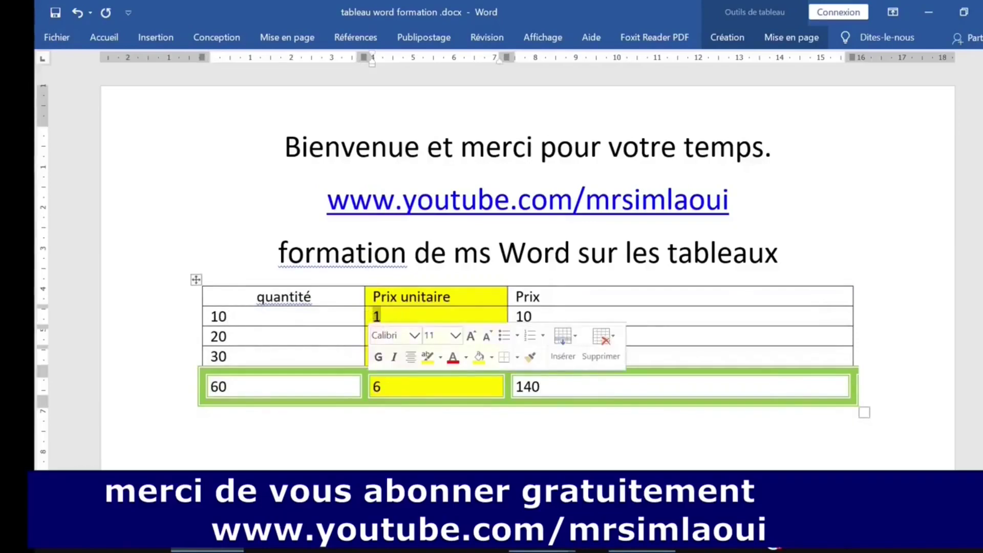
{"action": "type", "text": "100"}
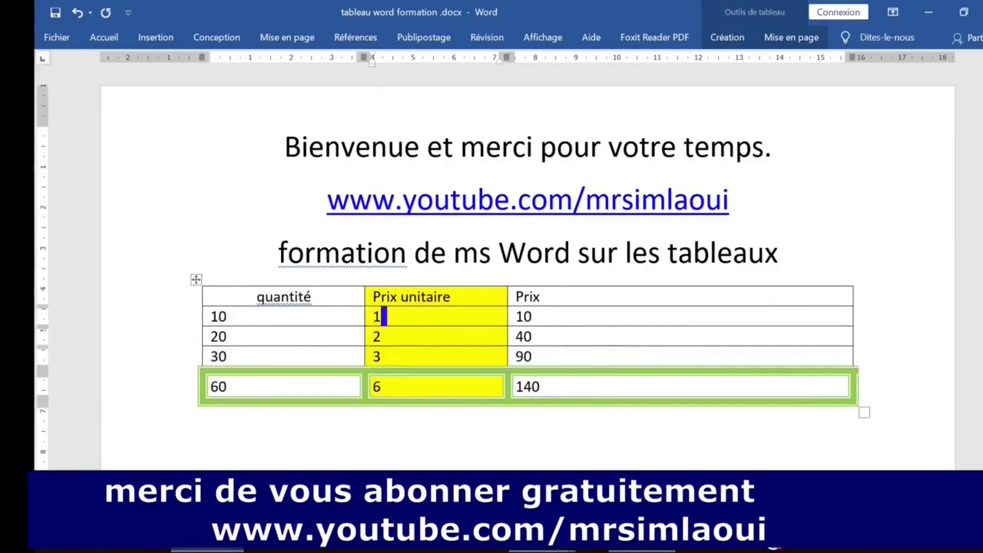
{"action": "left_click", "coordinate": [541, 320]}
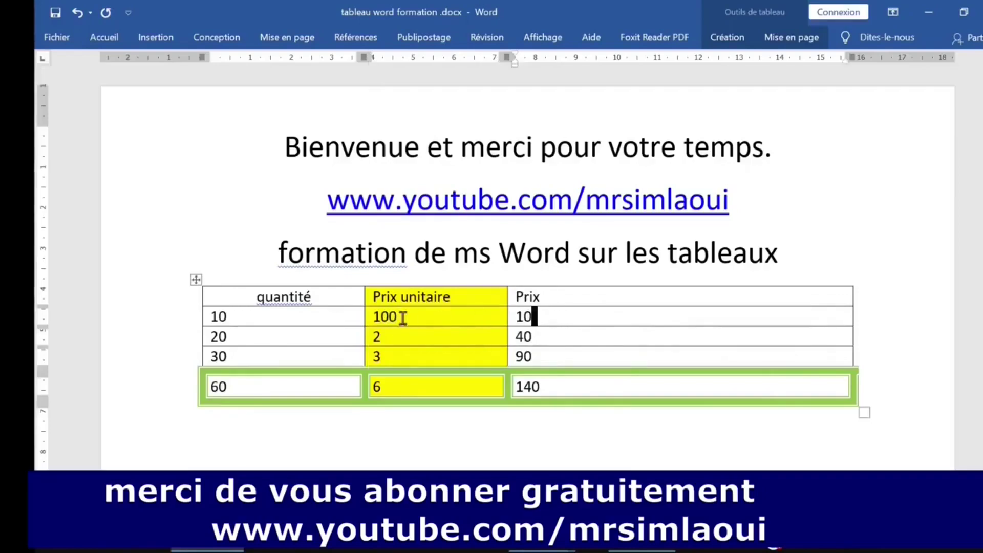
{"action": "double_click", "coordinate": [527, 316]}
{"action": "right_click", "coordinate": [521, 317]}
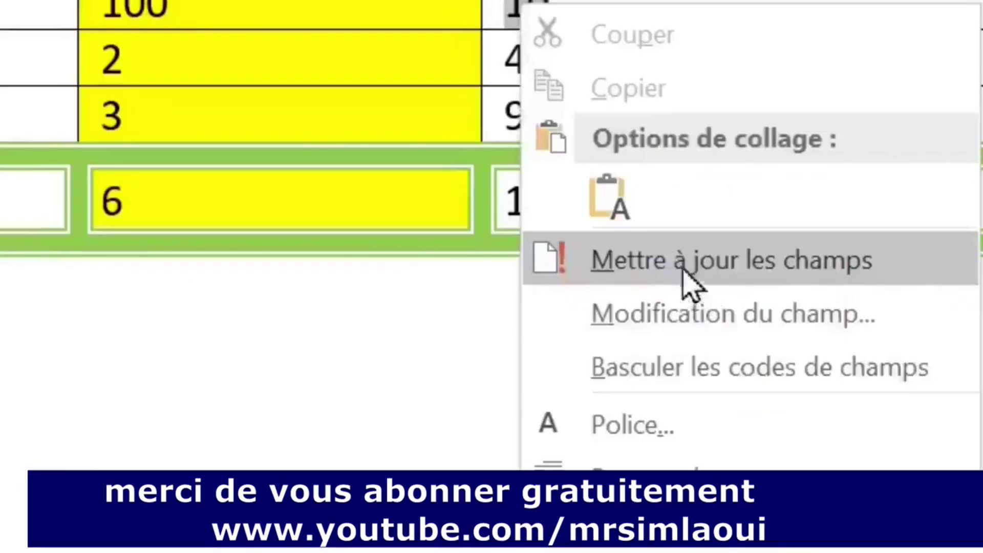
{"action": "left_click", "coordinate": [697, 282]}
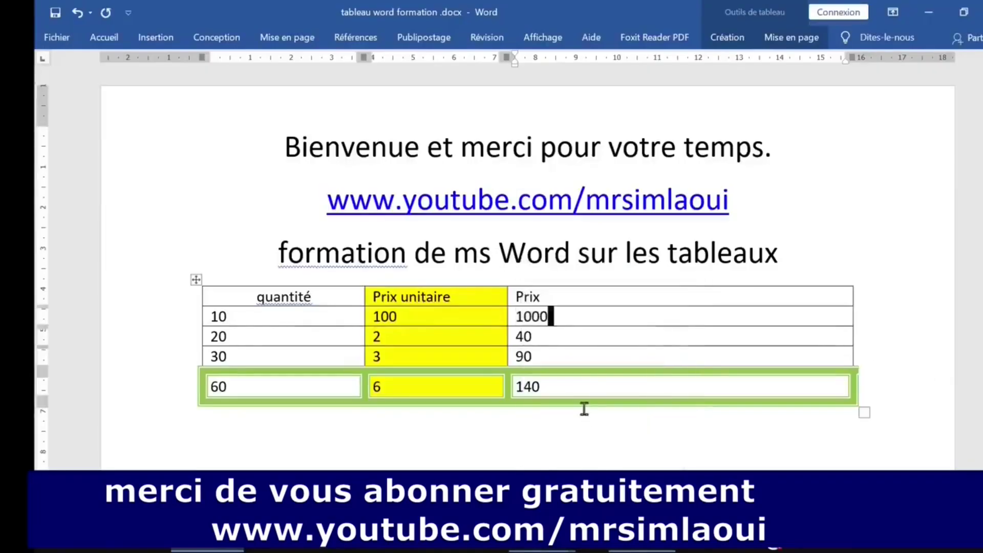
{"action": "left_click_drag", "start_coordinate": [566, 309], "coordinate": [480, 314]}
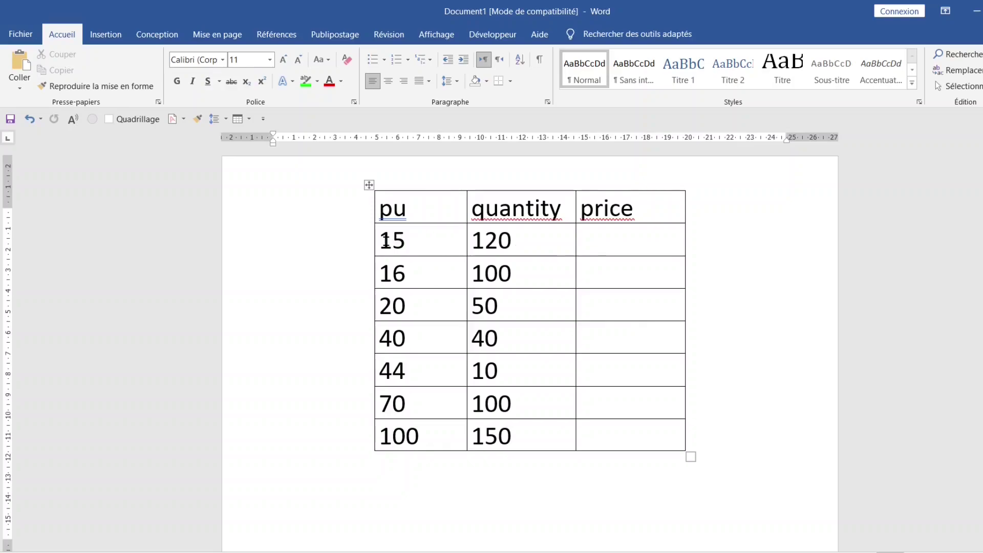
{"action": "left_click", "coordinate": [386, 240]}
{"action": "left_click", "coordinate": [537, 249]}
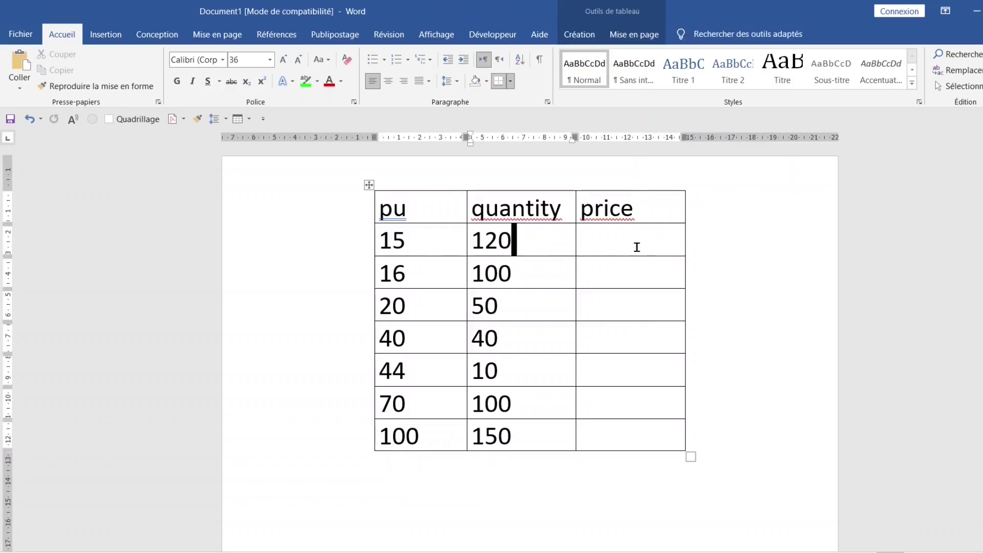
Insert the formula =PRODUCT(LEFT) in the price cell of the first row below the headers
{"action": "left_click", "coordinate": [636, 247]}
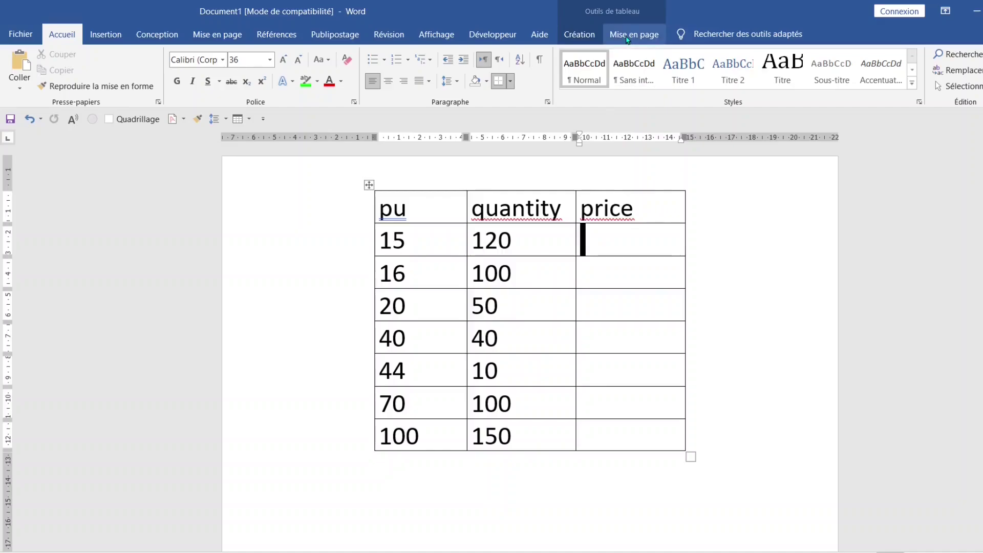
{"action": "left_click", "coordinate": [627, 38]}
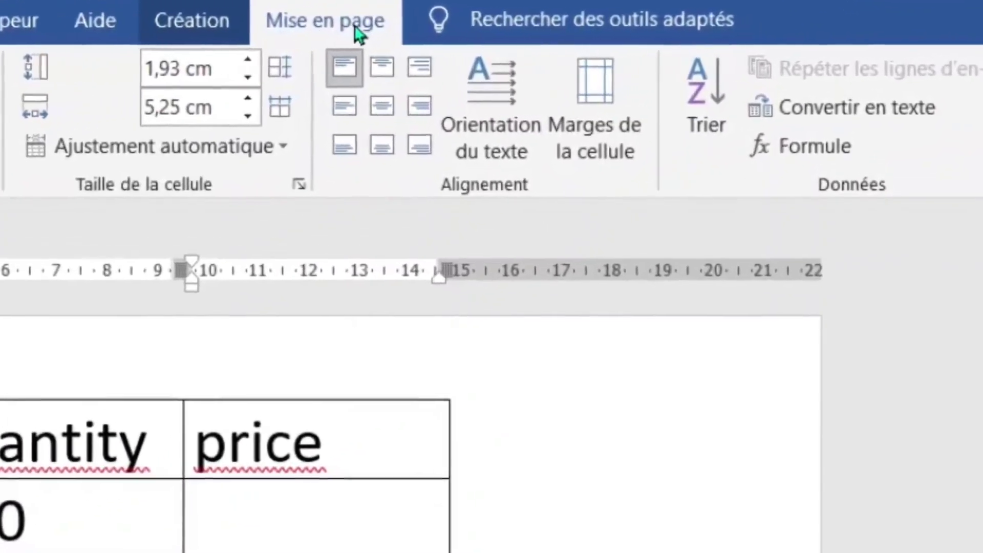
{"action": "left_click", "coordinate": [825, 163]}
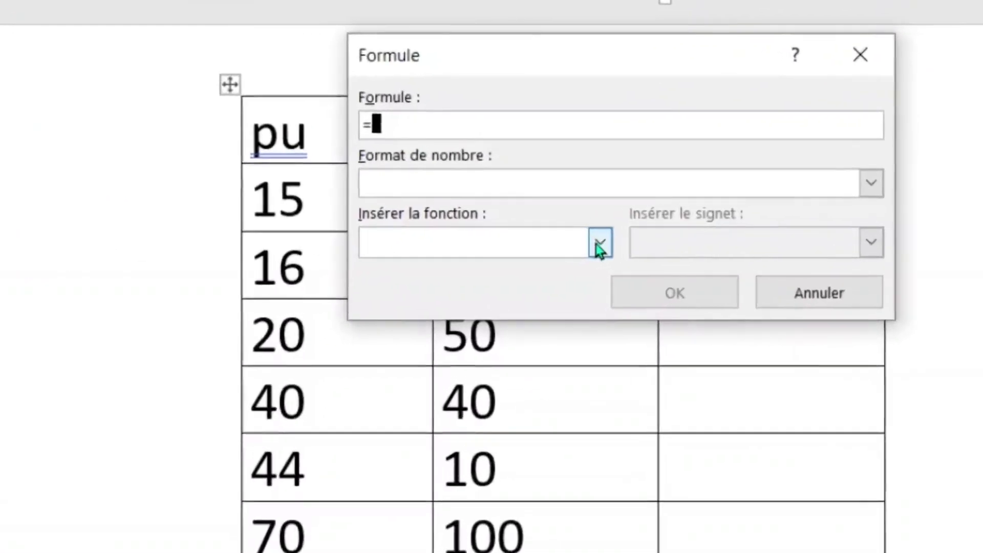
{"action": "left_click", "coordinate": [600, 248]}
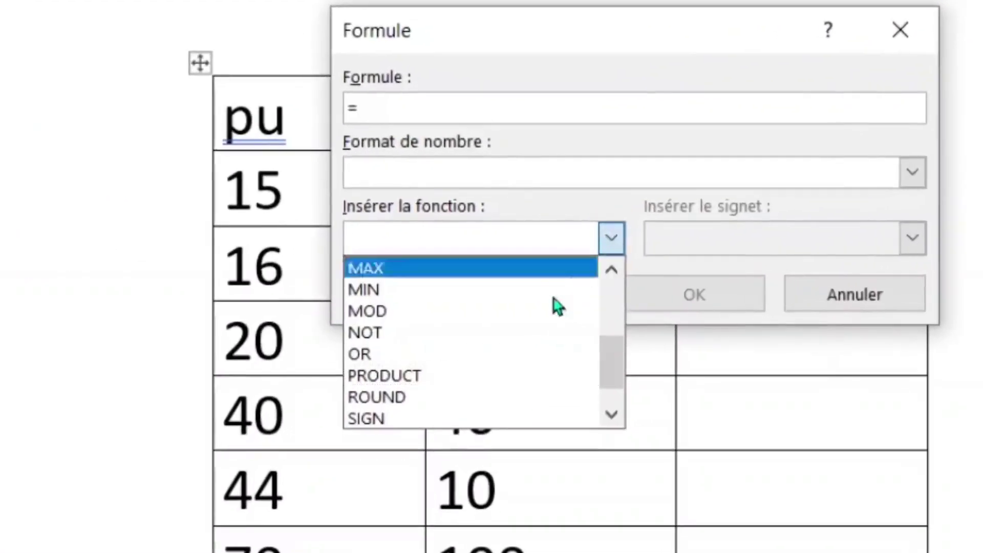
{"action": "left_click", "coordinate": [480, 378]}
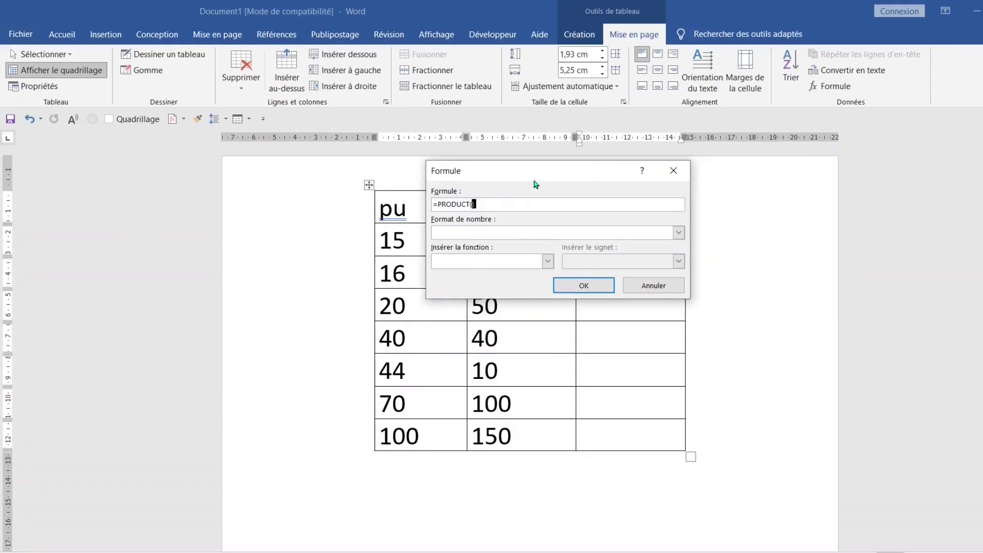
{"action": "left_click_drag", "start_coordinate": [536, 184], "coordinate": [608, 296]}
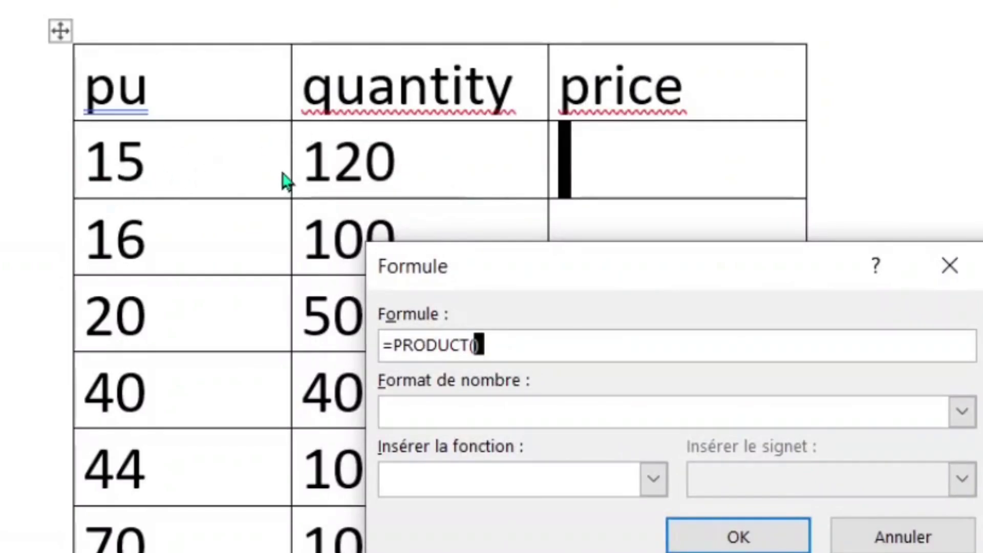
{"action": "type", "text": "LEFT"}
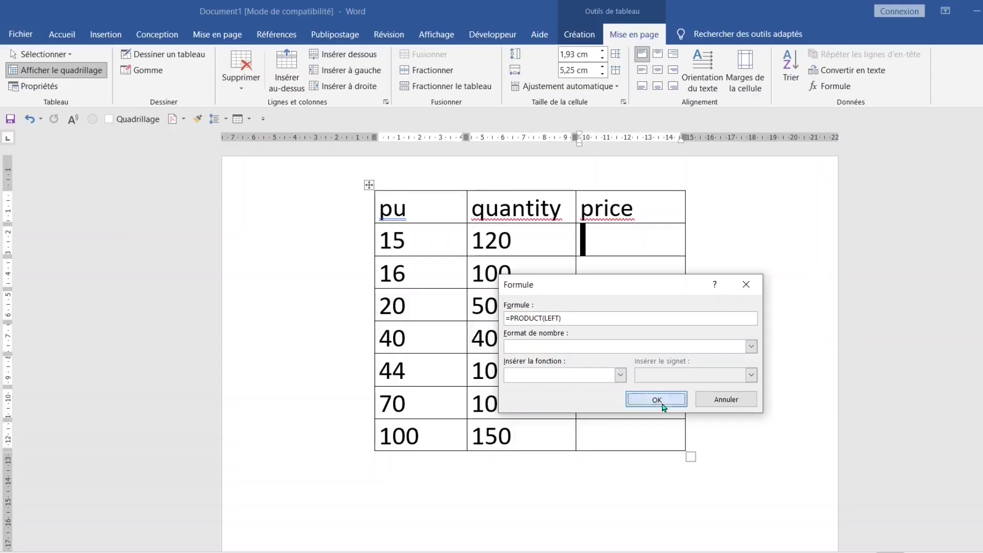
{"action": "left_click", "coordinate": [742, 538]}
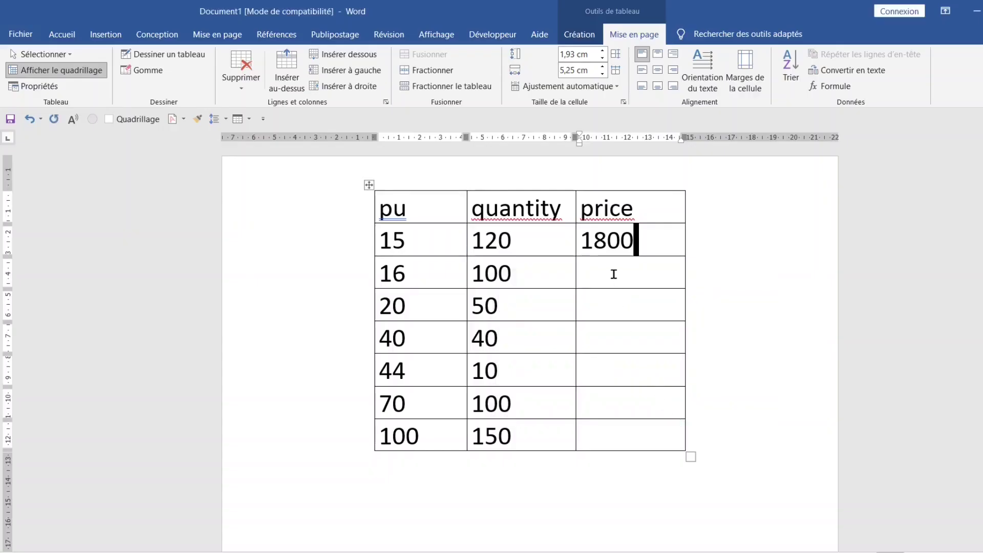
Insert the formula =PRODUCT(LEFT) in the price cell of the row with pu 16
{"action": "key", "text": "Down"}
{"action": "left_click", "coordinate": [823, 92]}
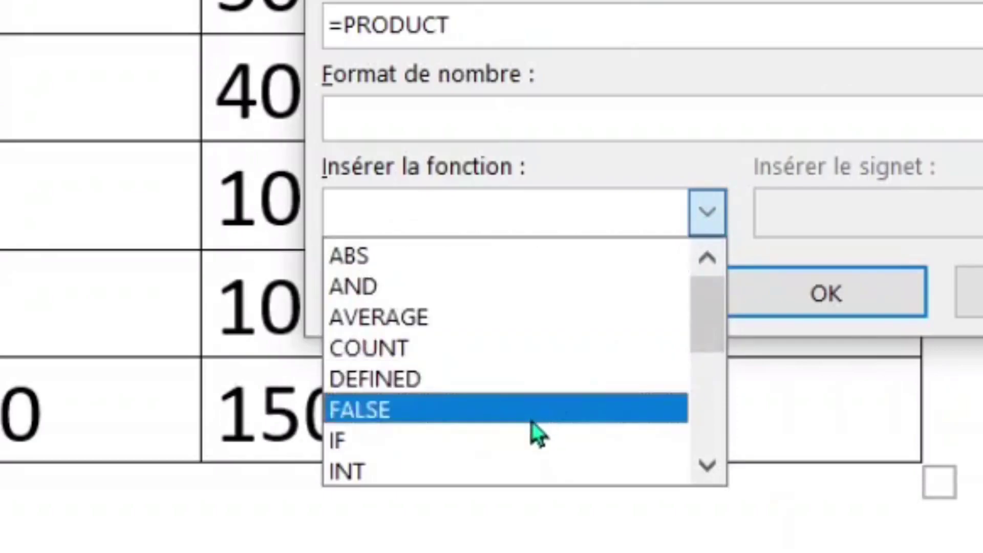
{"action": "scroll", "coordinate": [572, 456], "scroll_direction": "down", "scroll_amount": 4}
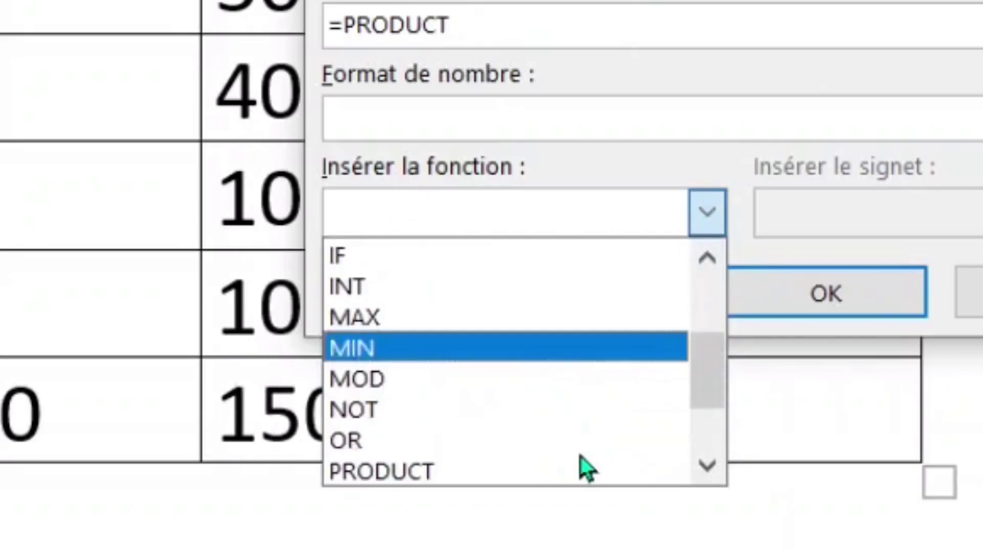
{"action": "left_click", "coordinate": [457, 471]}
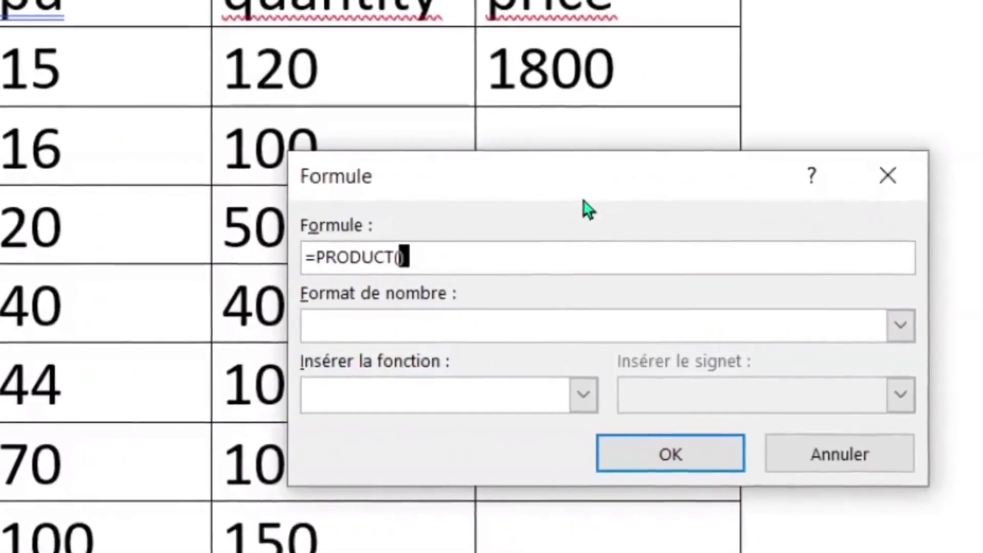
{"action": "type", "text": "LEFT"}
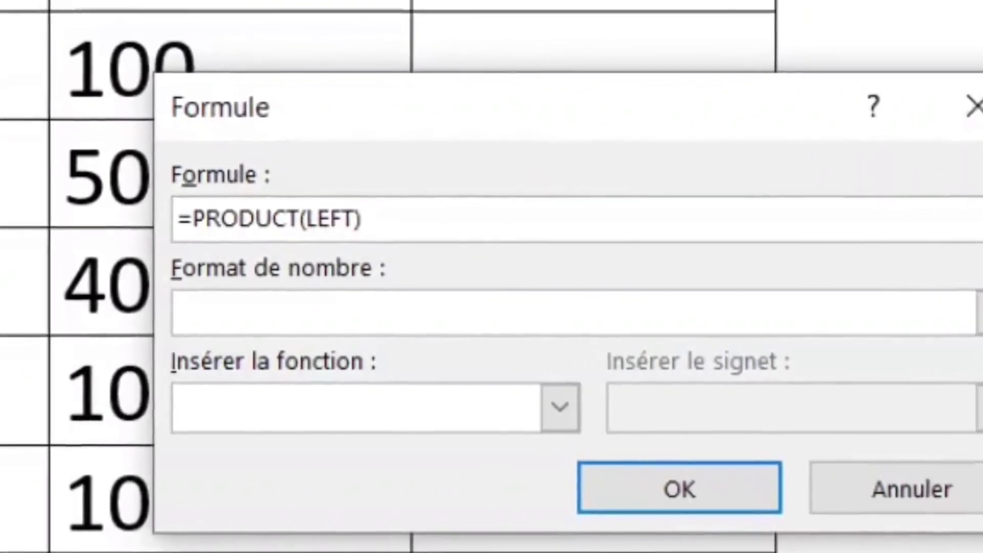
{"action": "left_click", "coordinate": [677, 482]}
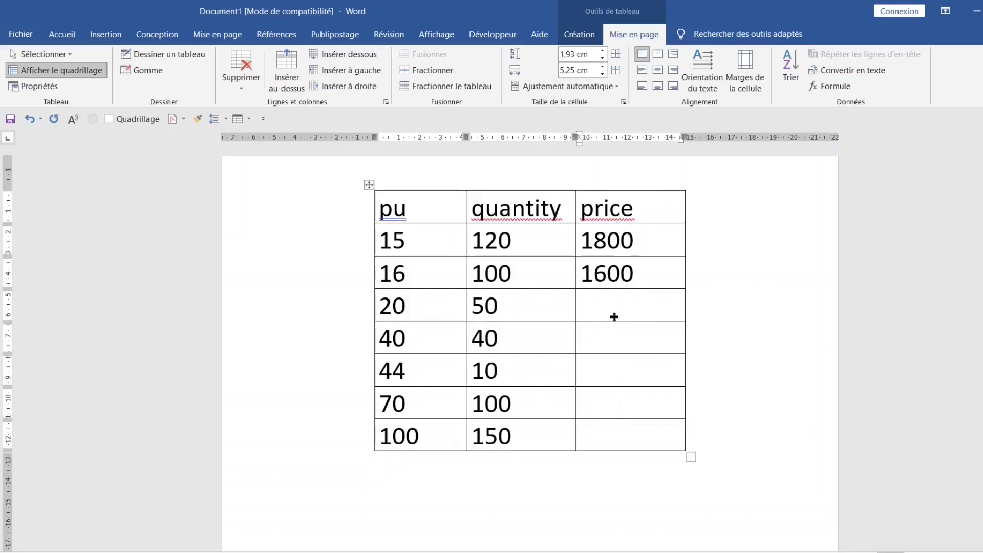
Copy the price field from the row with pu 16 and paste it into the five empty price cells below it
{"action": "double_click", "coordinate": [611, 274]}
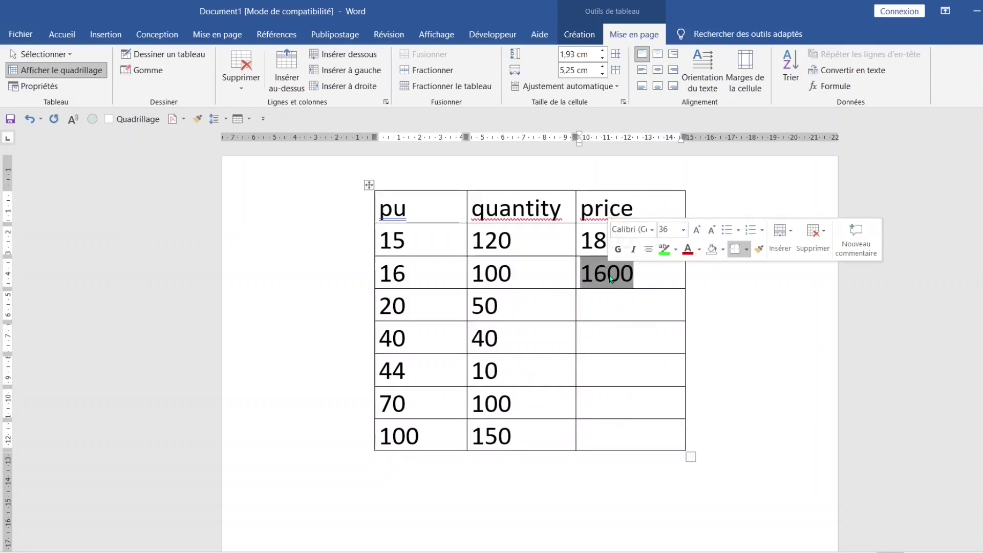
{"action": "right_click", "coordinate": [611, 277]}
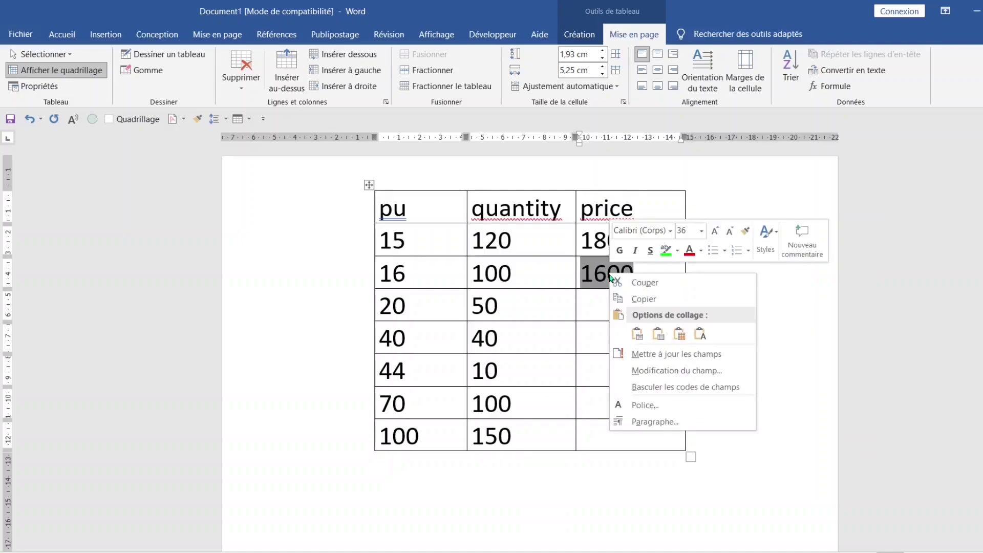
{"action": "left_click", "coordinate": [657, 300]}
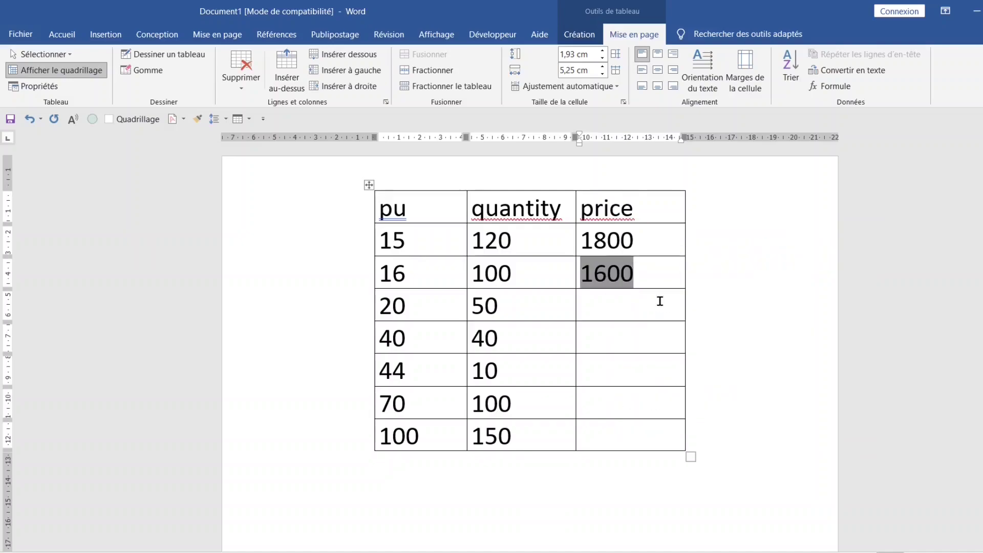
{"action": "left_click", "coordinate": [632, 308]}
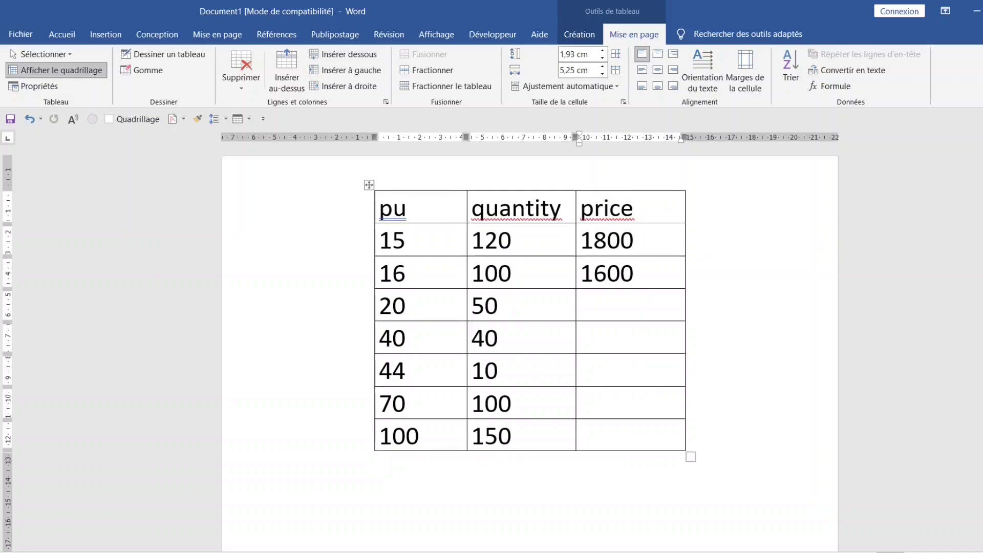
{"action": "key", "text": "ctrl+v"}
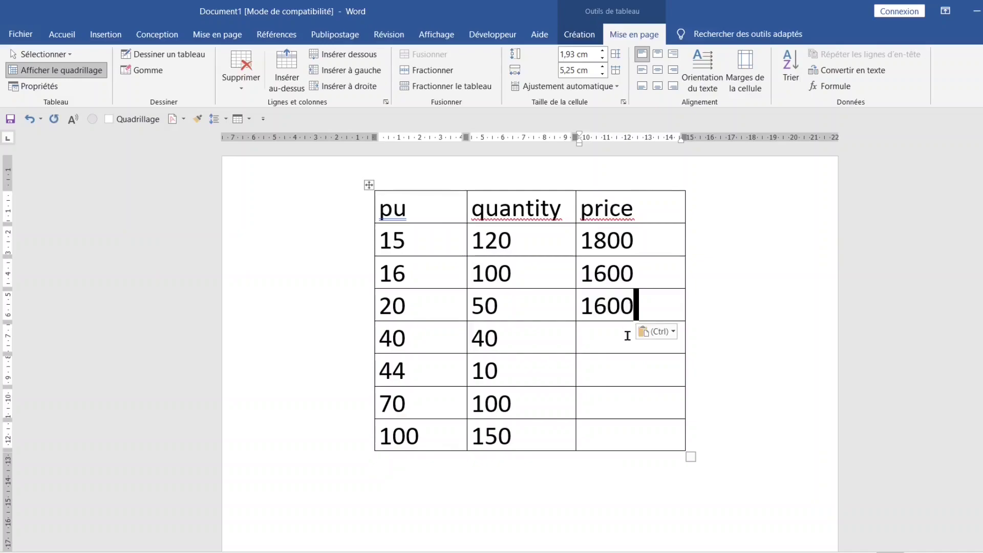
{"action": "key", "text": "Down"}
{"action": "key", "text": "ctrl+v"}
{"action": "key", "text": "Down"}
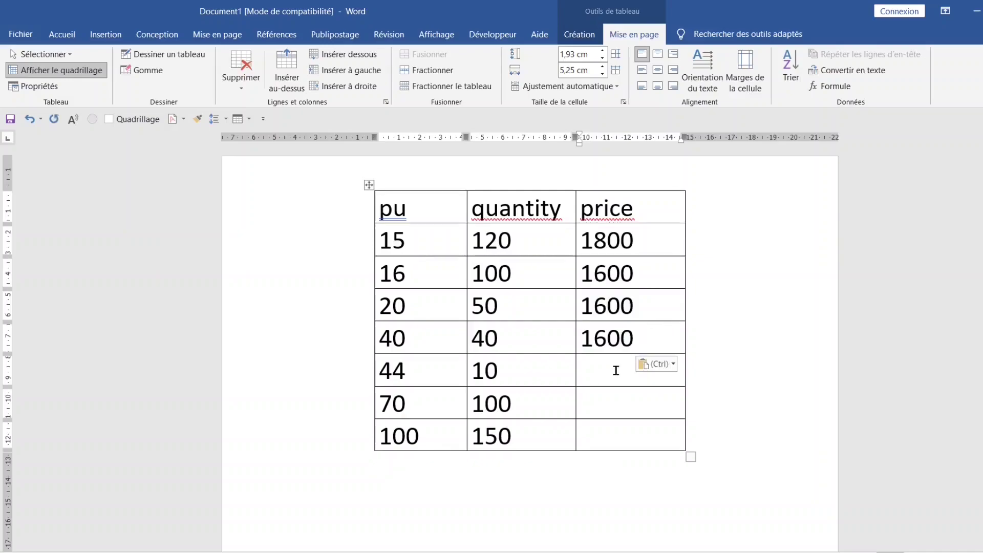
{"action": "key", "text": "ctrl+v"}
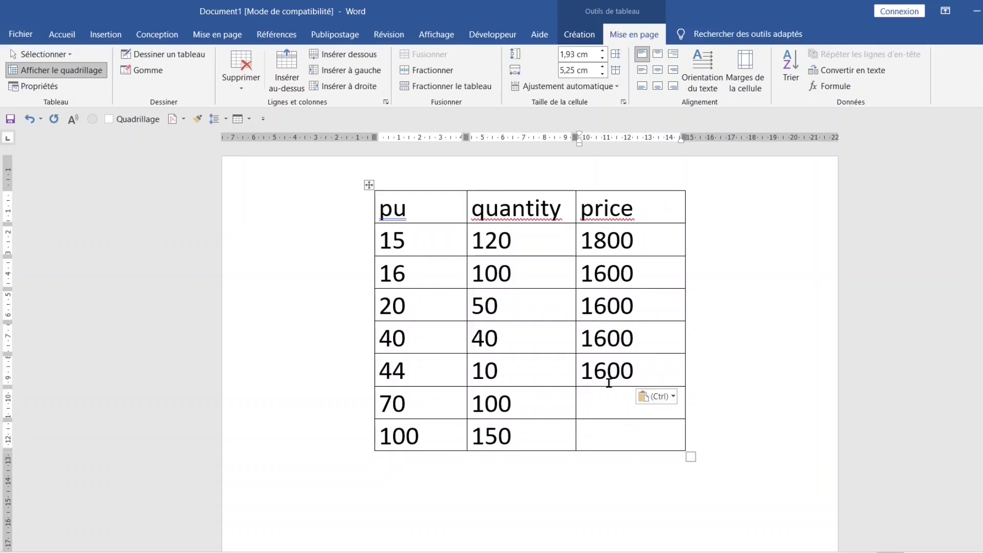
{"action": "left_click_drag", "start_coordinate": [603, 405], "coordinate": [607, 431]}
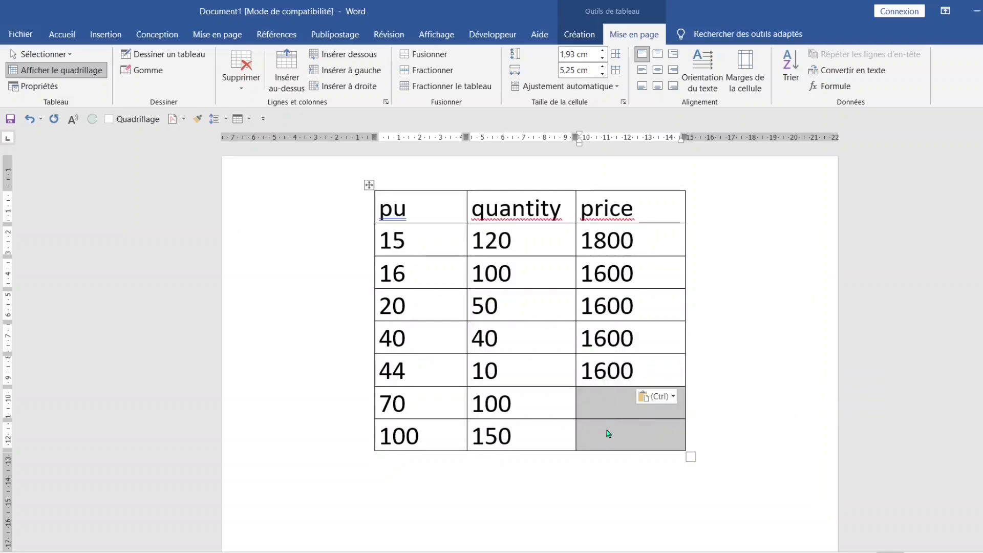
{"action": "key", "text": "ctrl+v"}
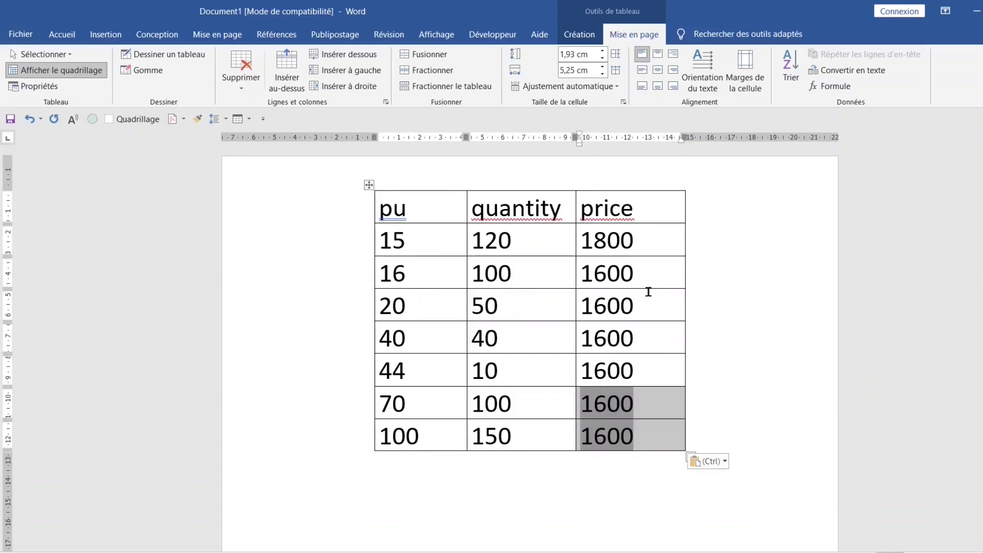
Update the pasted price fields one cell at a time, from the row with pu 20 downwards
{"action": "left_click", "coordinate": [657, 305]}
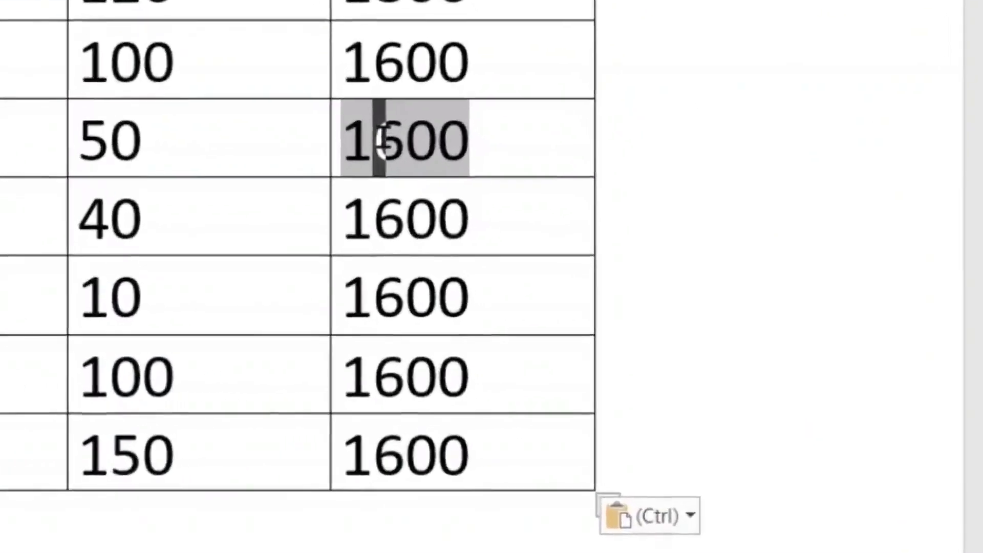
{"action": "right_click", "coordinate": [527, 247]}
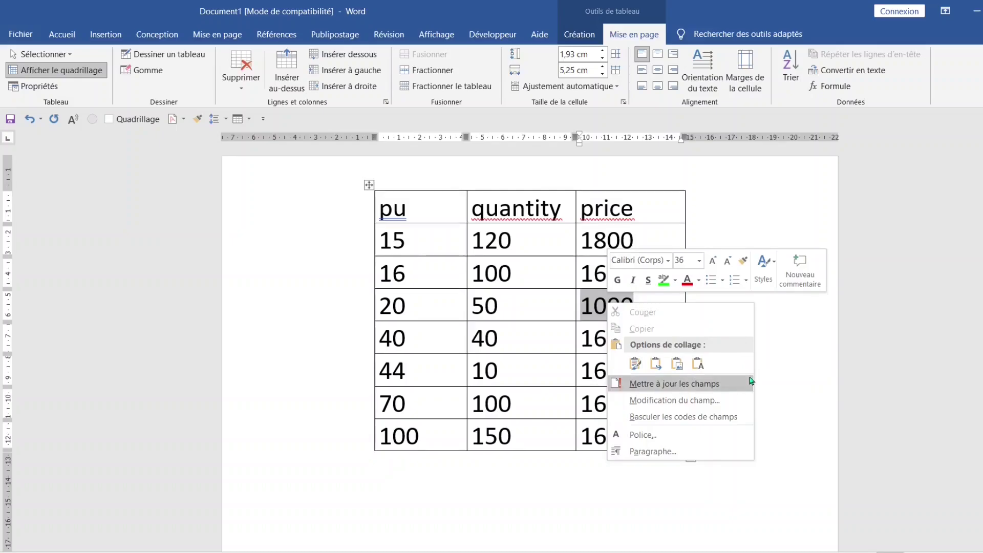
{"action": "left_click", "coordinate": [735, 383]}
{"action": "right_click", "coordinate": [605, 330]}
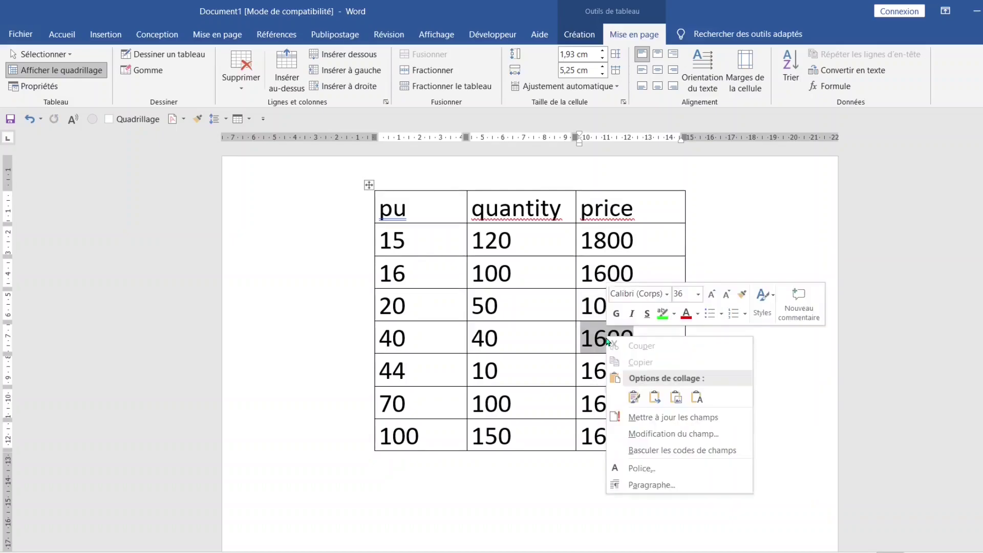
{"action": "left_click", "coordinate": [695, 410]}
{"action": "right_click", "coordinate": [594, 368]}
{"action": "left_click", "coordinate": [666, 443]}
{"action": "right_click", "coordinate": [594, 395]}
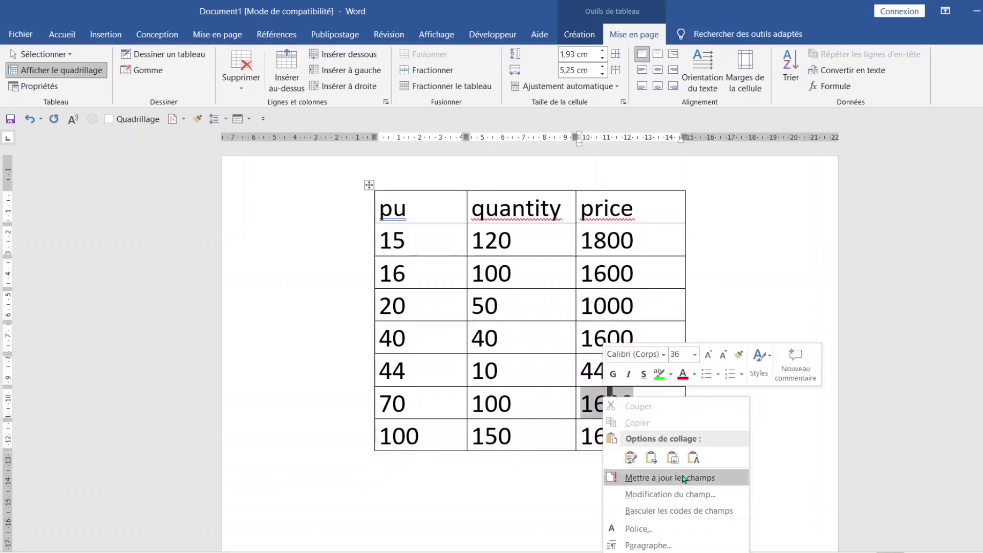
{"action": "left_click", "coordinate": [675, 475]}
{"action": "right_click", "coordinate": [607, 430]}
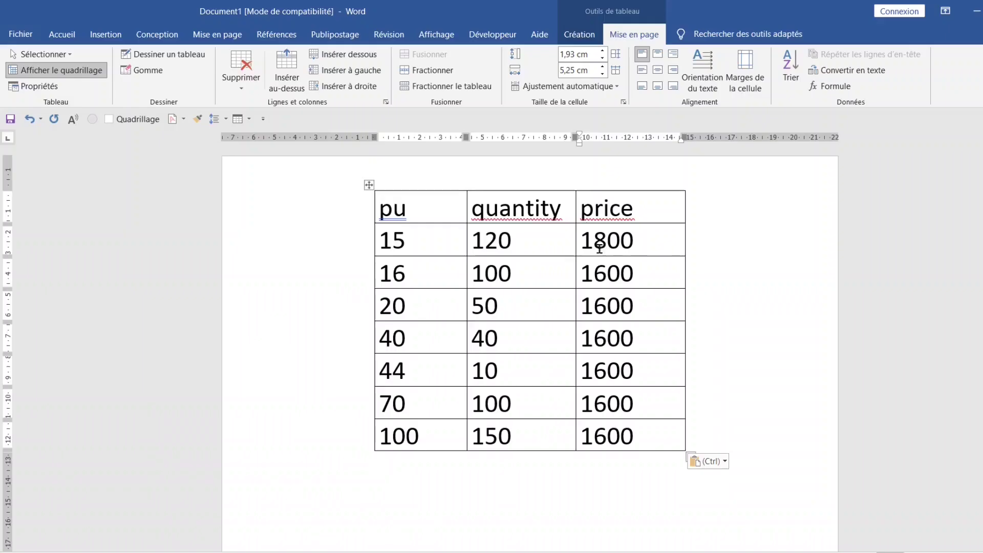
Select all the price cells below the price header, down to the last table row
{"action": "left_click_drag", "start_coordinate": [584, 242], "coordinate": [682, 436]}
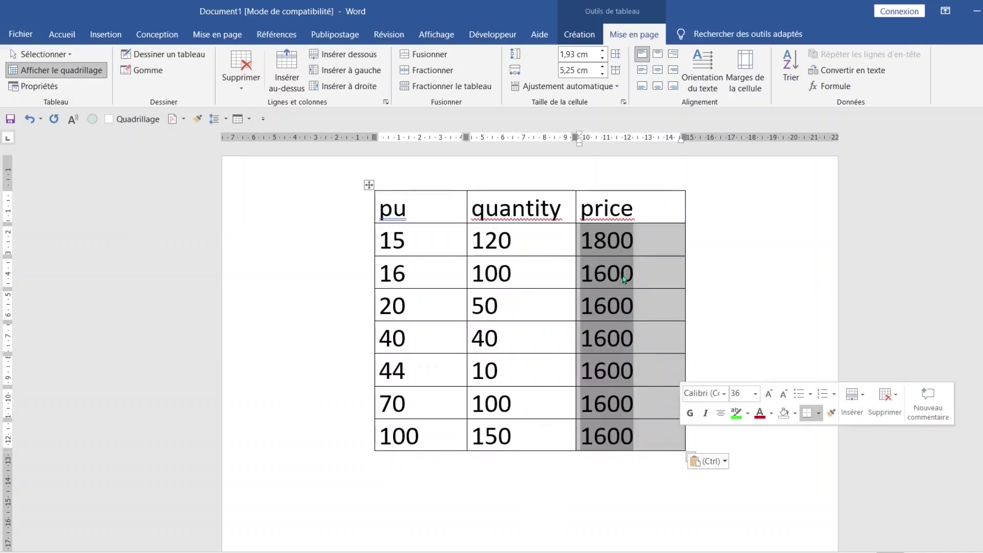